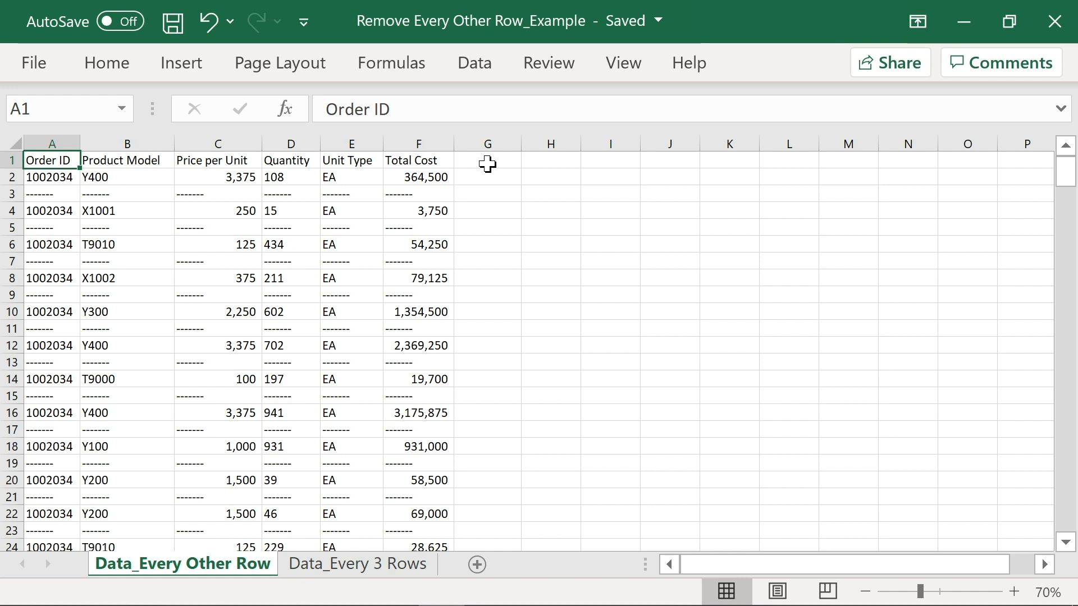
# - Enter the alternating values 1, 0, 1, 0 in cells G2 to G5 beside the data and select the column G cells from G2 down
pyautogui.click(505, 176)
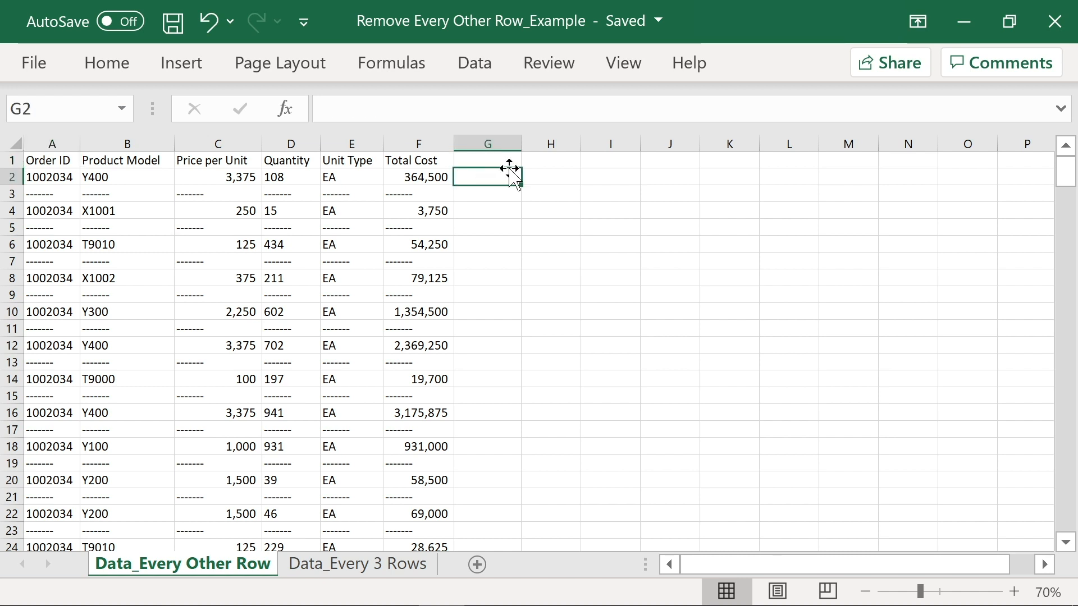
pyautogui.write('1')
pyautogui.press('Return')
pyautogui.write('0')
pyautogui.press('Return')
pyautogui.write('10')
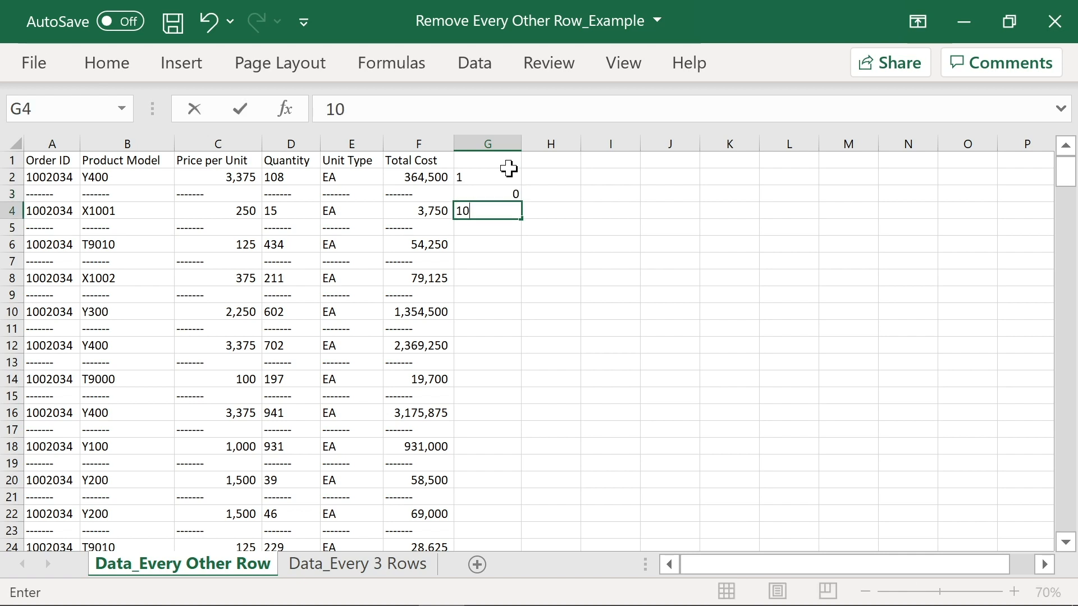
pyautogui.press('BackSpace')
pyautogui.press('Return')
pyautogui.write('0')
pyautogui.press('Return')
pyautogui.moveTo(505, 175); pyautogui.dragTo(505, 393)
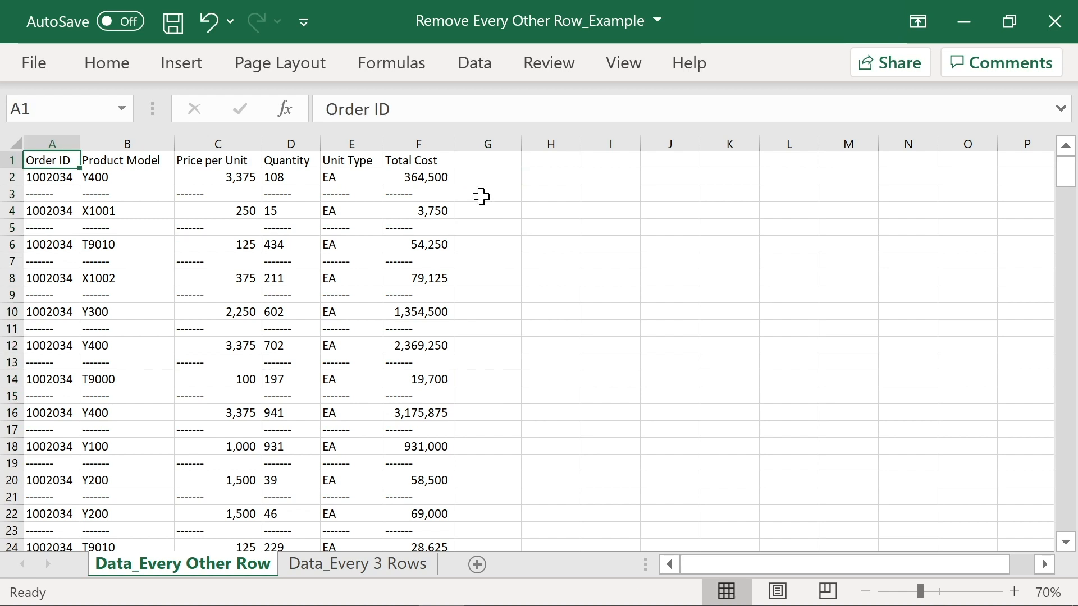
# - Examine how the dashed separator rows alternate with the order data rows in the first rows of the table
pyautogui.click(11, 193)
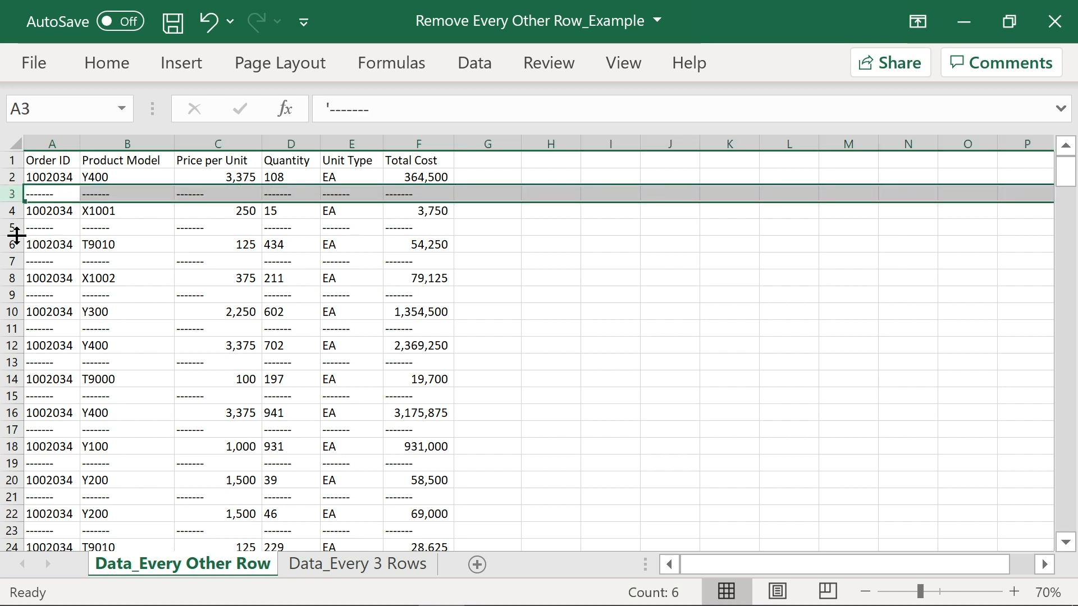
pyautogui.click(12, 228)
pyautogui.click(11, 261)
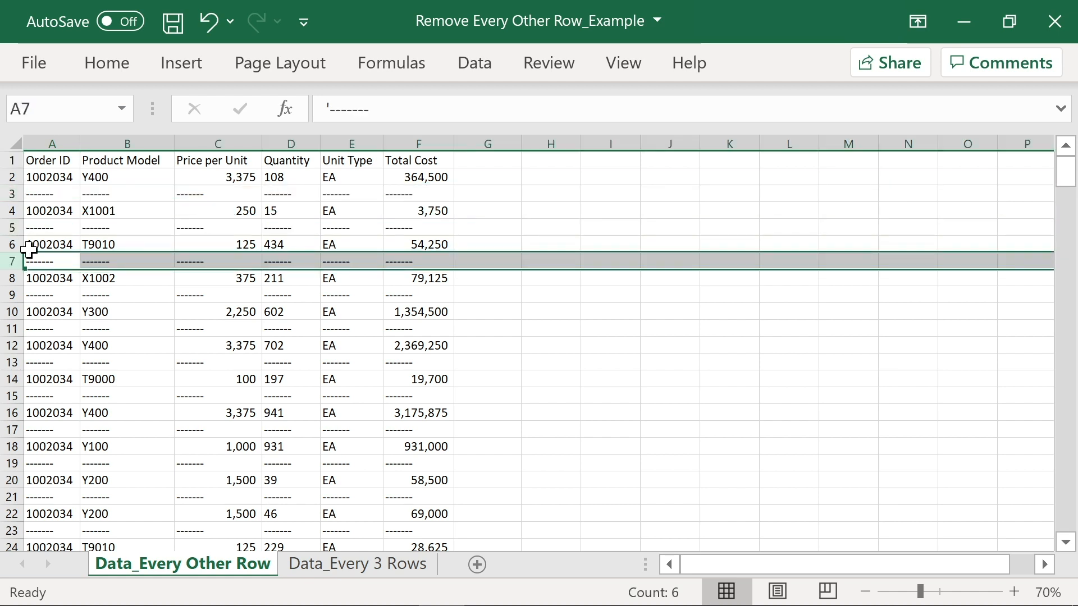
pyautogui.click(12, 295)
pyautogui.click(12, 328)
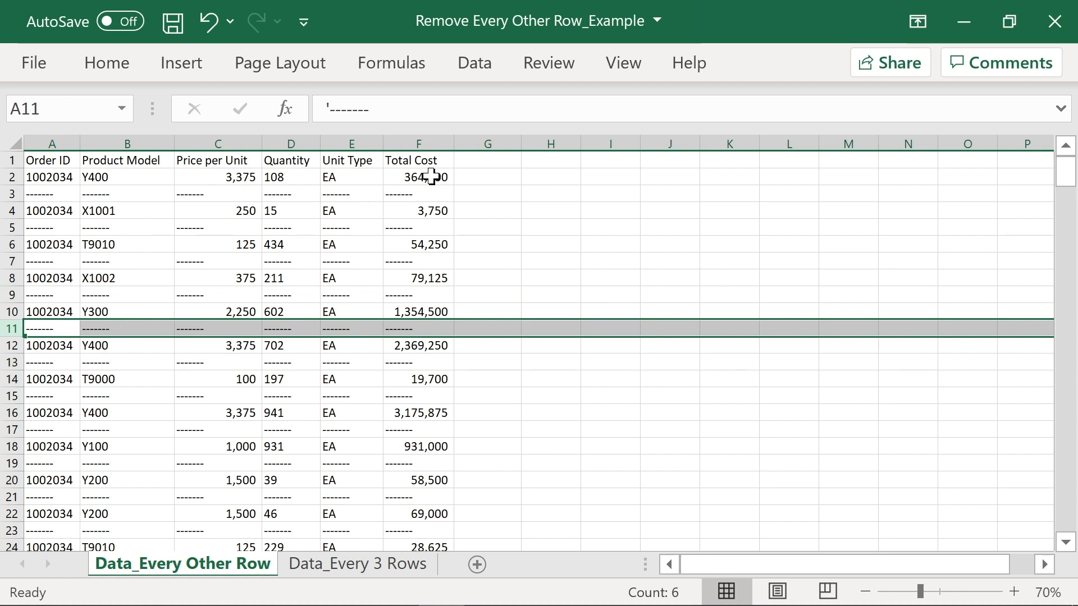
pyautogui.moveTo(432, 175); pyautogui.dragTo(291, 177)
pyautogui.moveTo(414, 193); pyautogui.dragTo(294, 193)
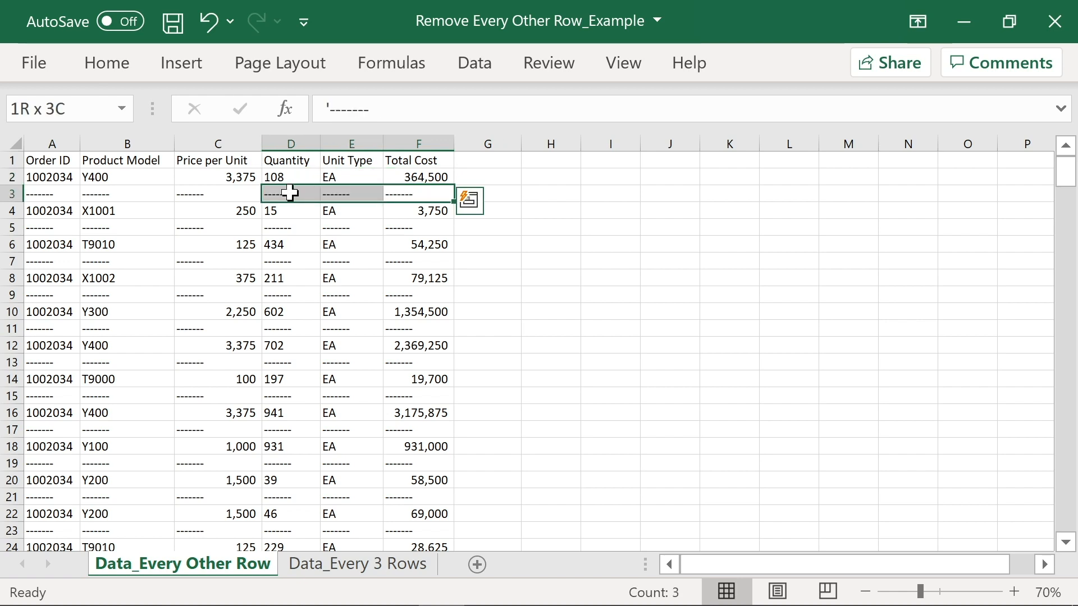
pyautogui.moveTo(402, 212); pyautogui.dragTo(326, 206)
pyautogui.moveTo(415, 227); pyautogui.dragTo(281, 228)
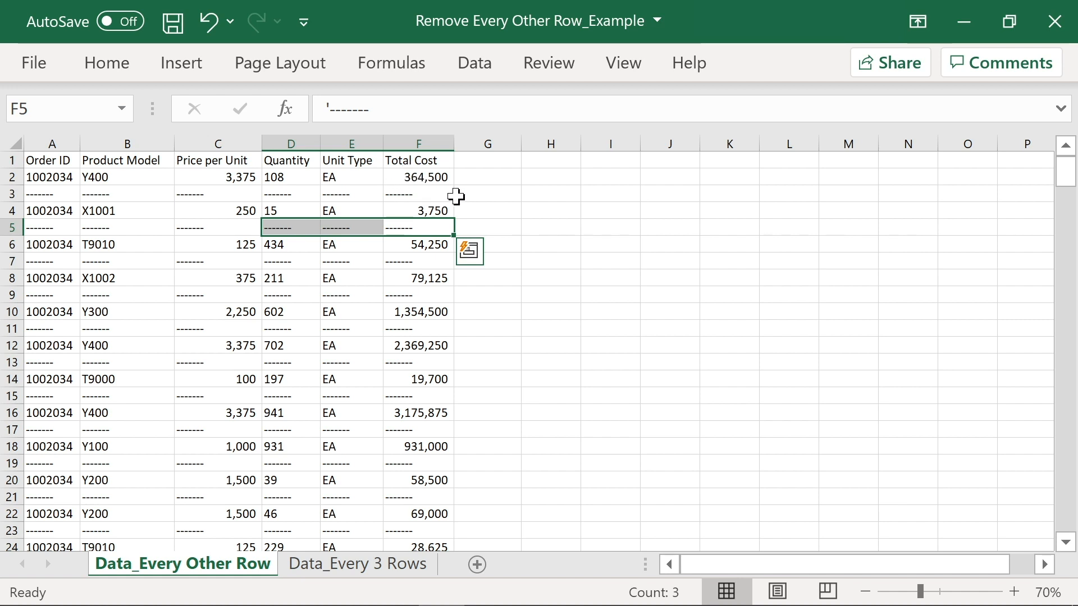
pyautogui.moveTo(436, 177); pyautogui.dragTo(254, 193)
# - Leave G2 blank and mark the first dashed row with the text Delete in cell G3
pyautogui.click(491, 176)
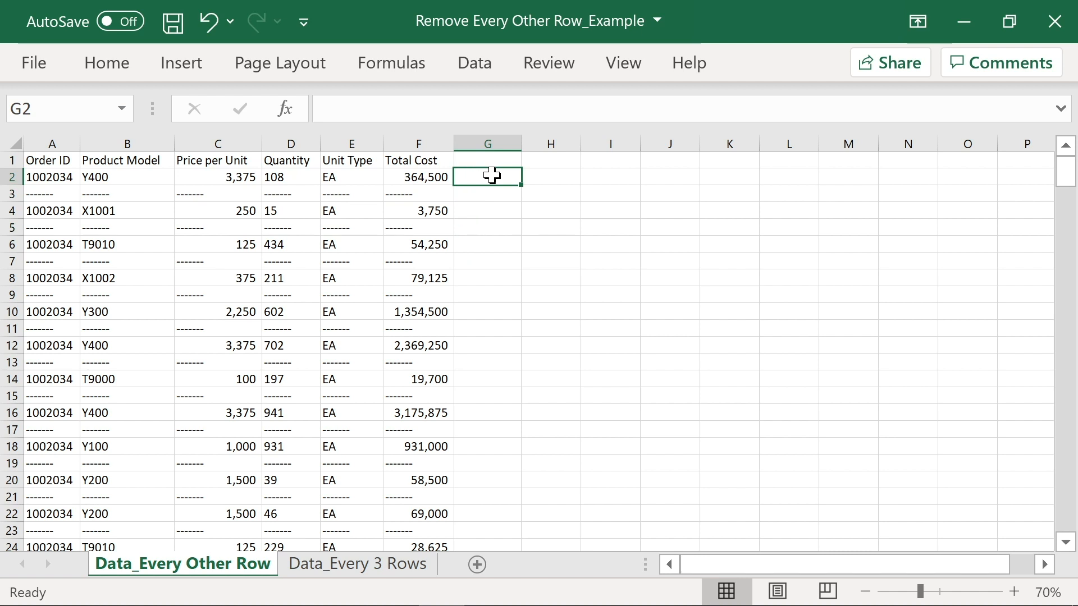
pyautogui.click(485, 195)
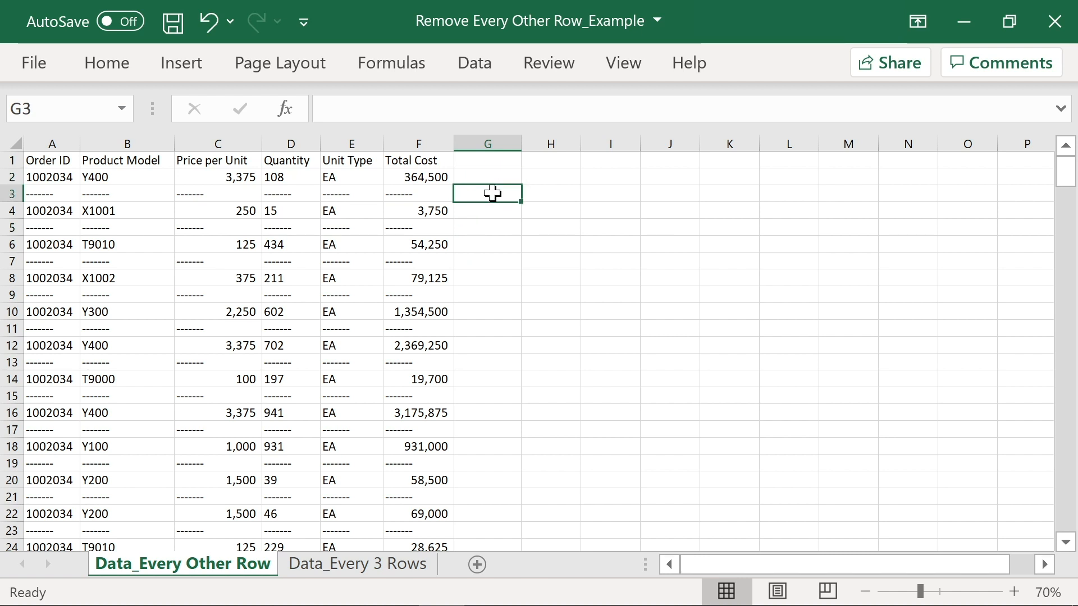
pyautogui.write('Delete')
pyautogui.press('Return')
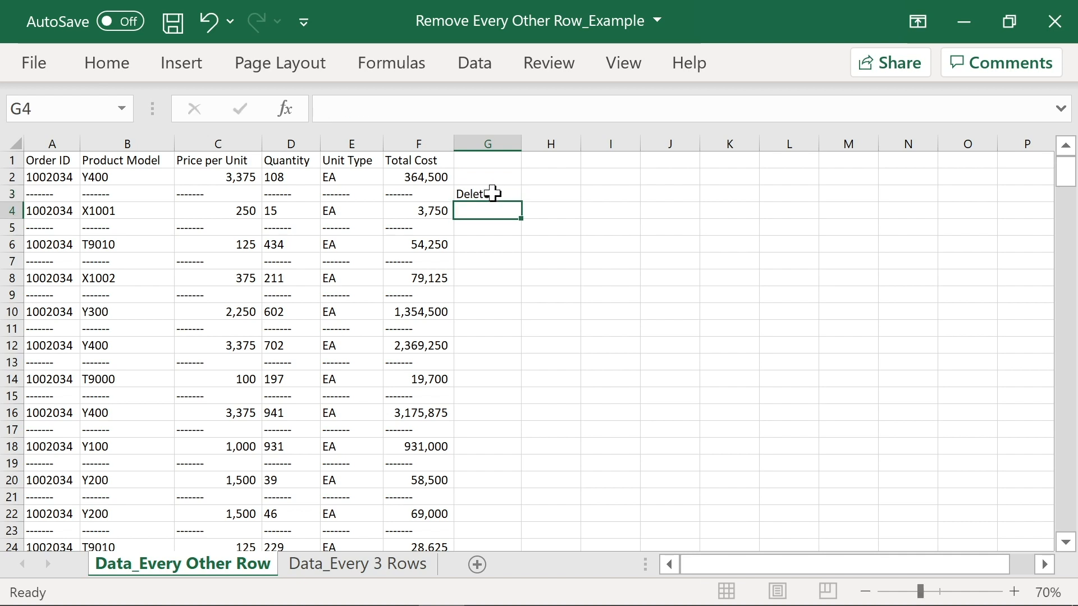
# - Try X as the marker in cell G3 and set the cell back to Delete
pyautogui.click(497, 195)
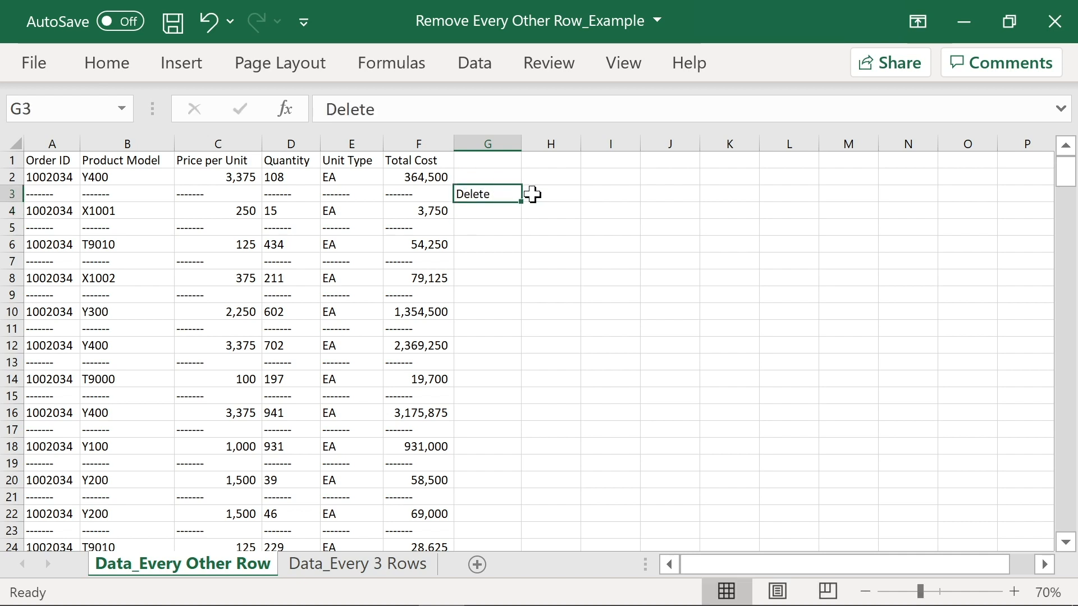
pyautogui.write('X')
pyautogui.press('Return')
pyautogui.click(474, 191)
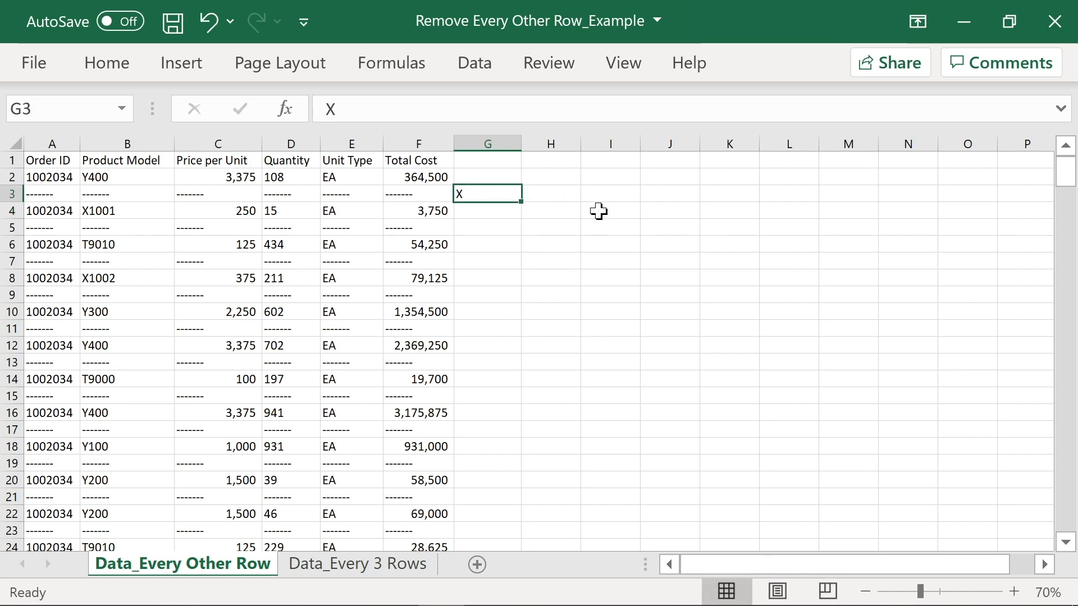
pyautogui.write('Delete')
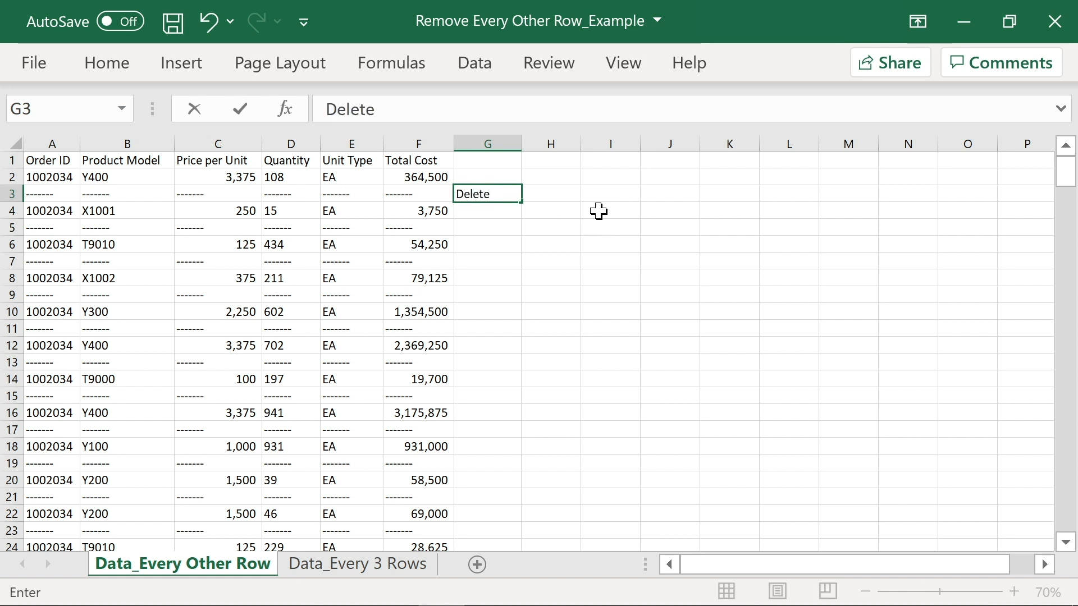
pyautogui.press('Return')
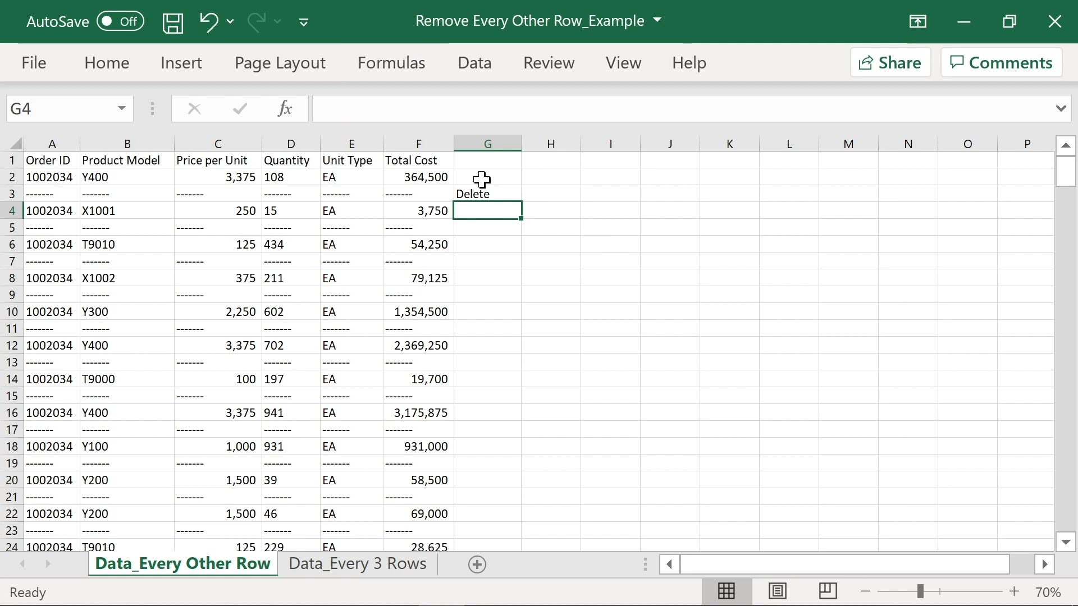
# - Fill the blank-and-Delete pattern from G2:G3 down column G along the whole table and check that it repeats on the dashed rows
pyautogui.scroll(-20, 476, 360)
pyautogui.scroll(-7, 481, 421)
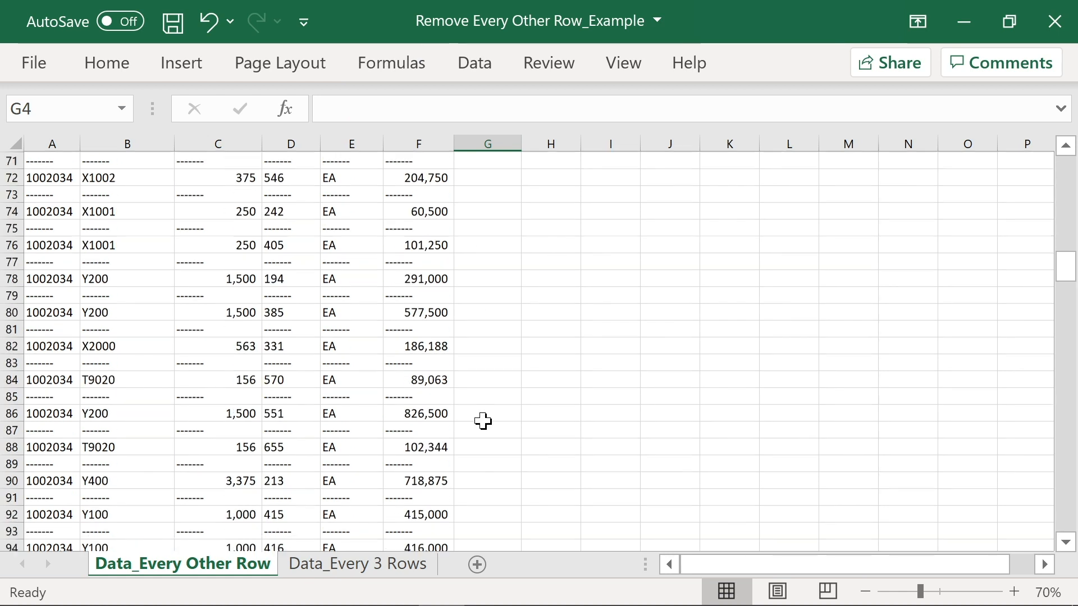
pyautogui.scroll(20, 481, 421)
pyautogui.moveTo(491, 177); pyautogui.dragTo(493, 185)
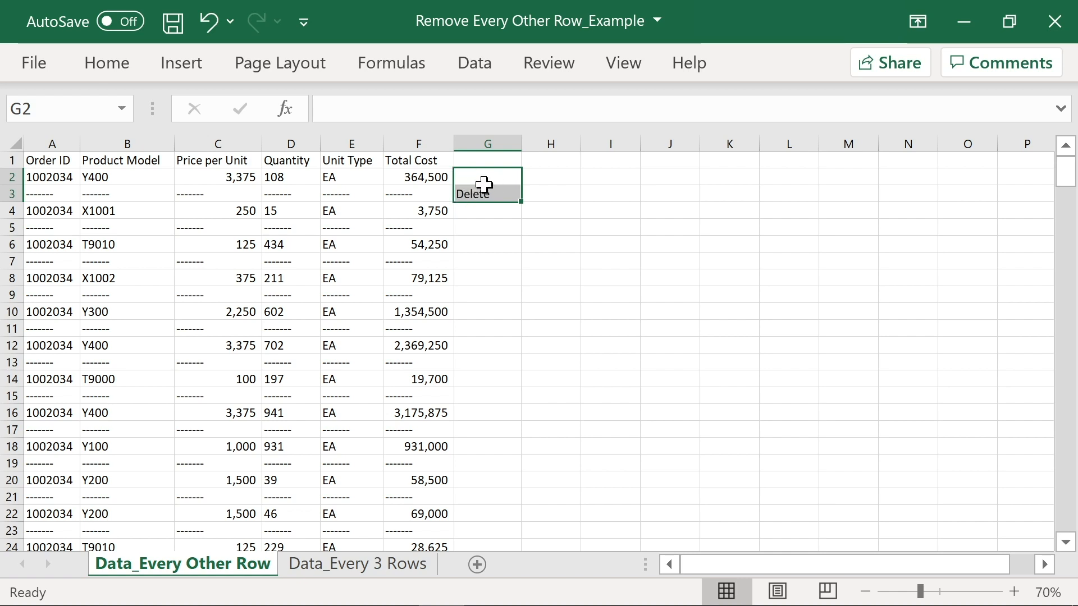
pyautogui.doubleClick(522, 203)
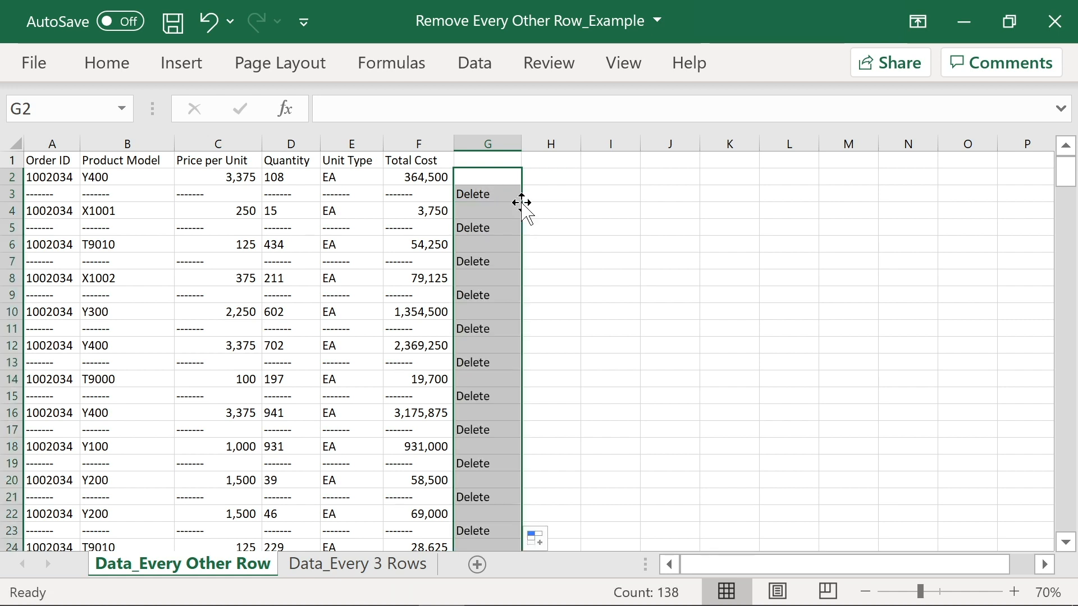
pyautogui.click(488, 183)
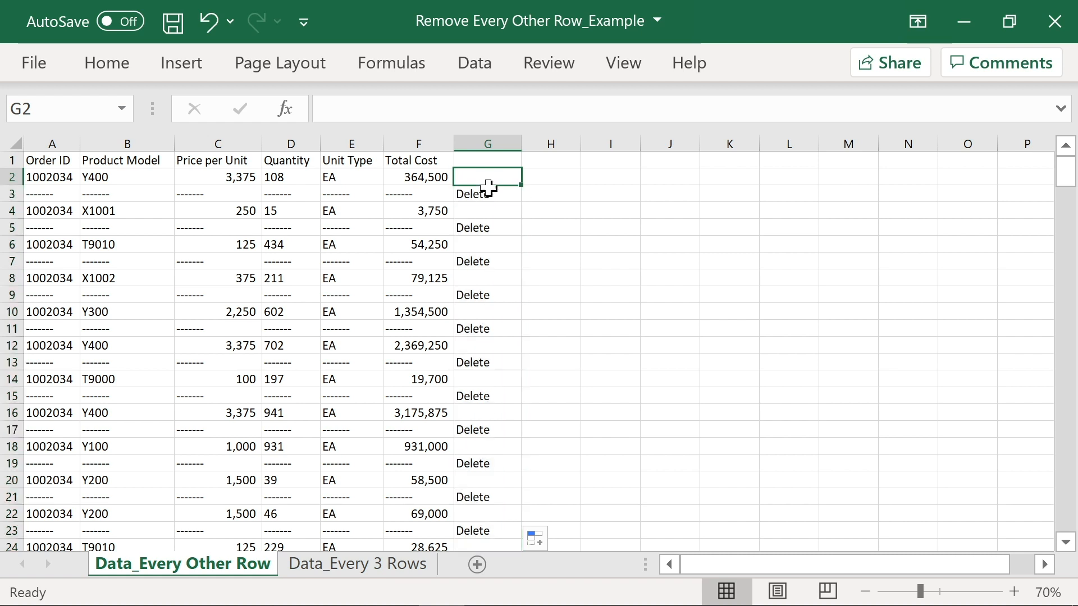
pyautogui.moveTo(489, 189); pyautogui.dragTo(484, 197)
pyautogui.click(500, 188)
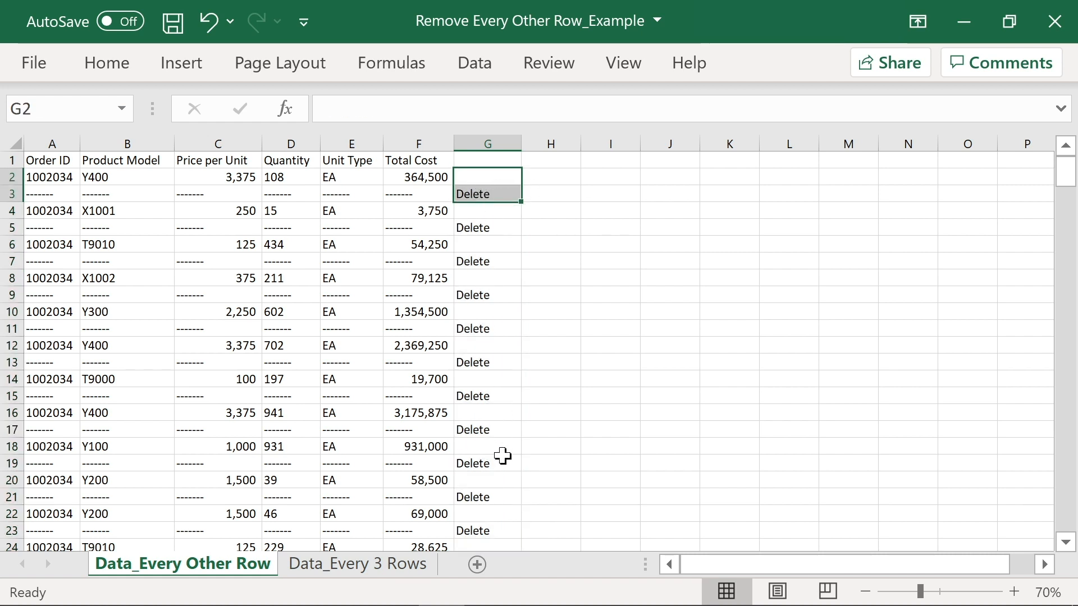
pyautogui.scroll(-15, 500, 455)
pyautogui.scroll(15, 502, 457)
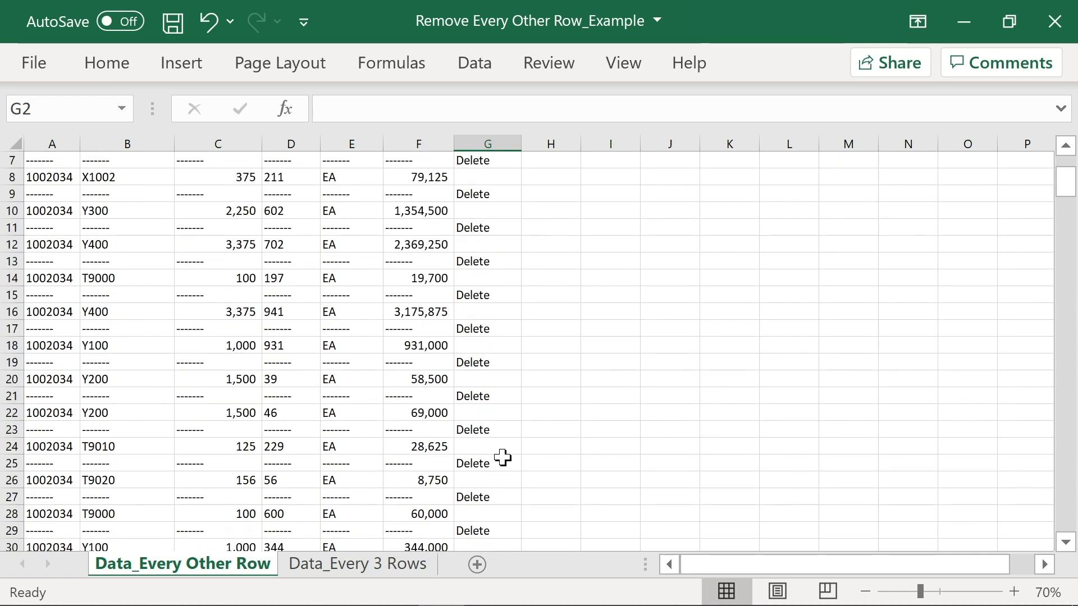
# - Select only the Delete marker cells in column G using Go To Special with the Constants option
pyautogui.click(486, 135)
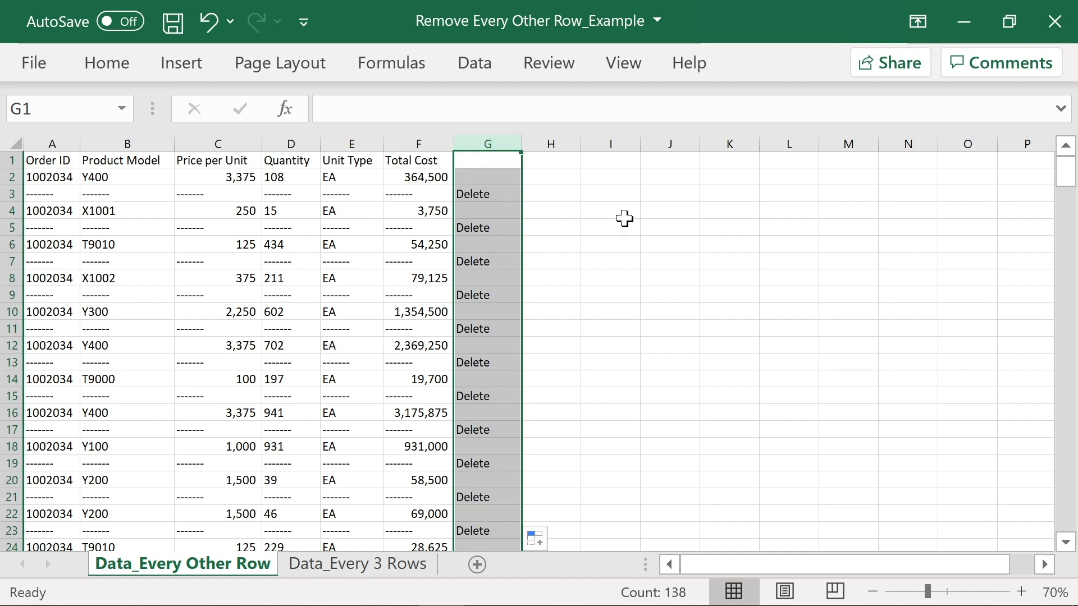
pyautogui.click(105, 66)
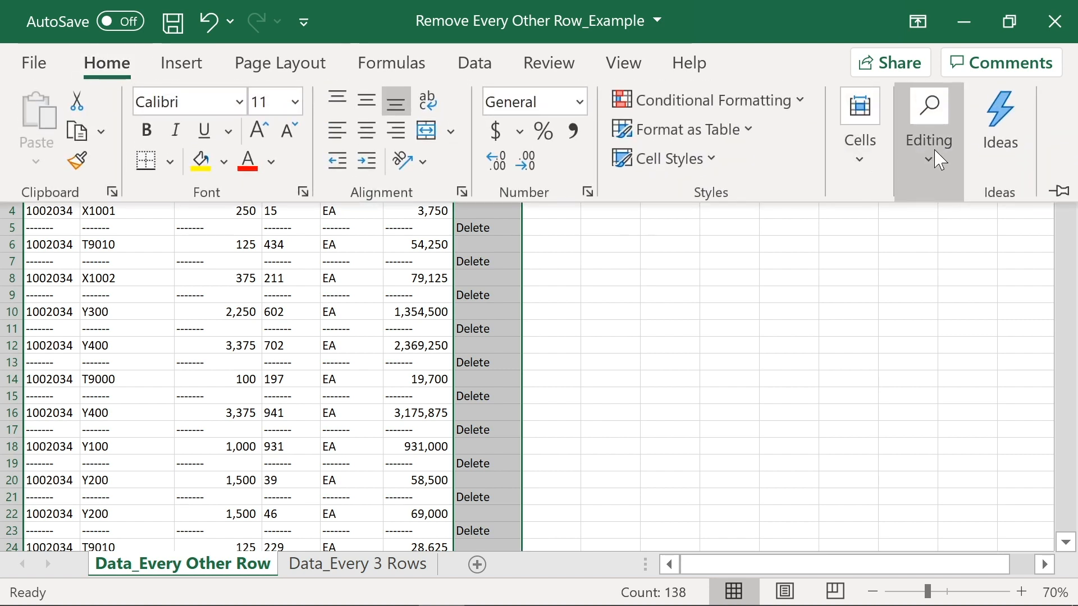
pyautogui.click(932, 156)
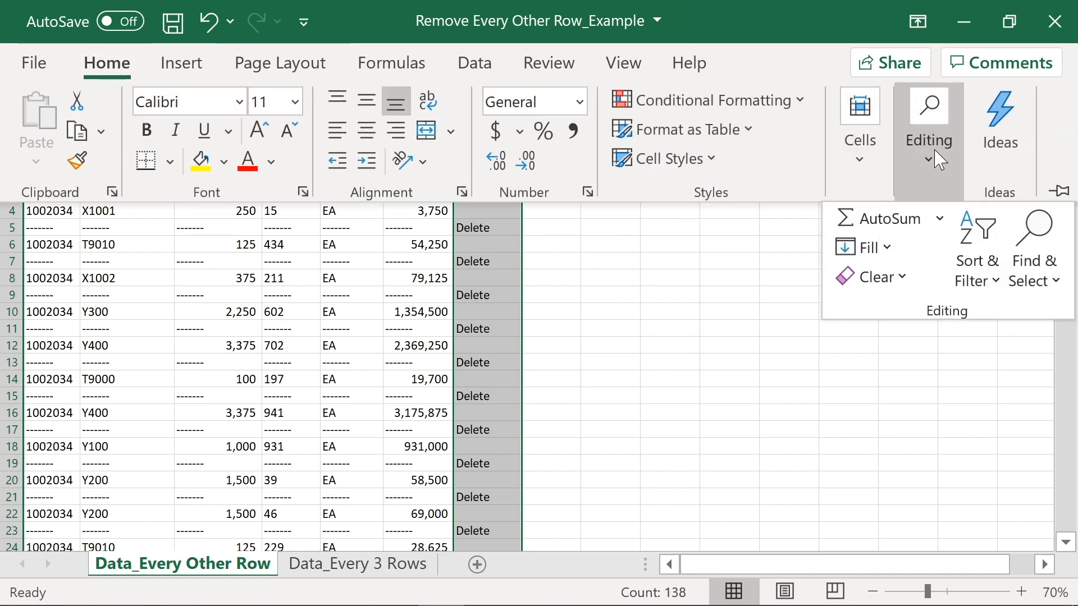
pyautogui.click(1044, 285)
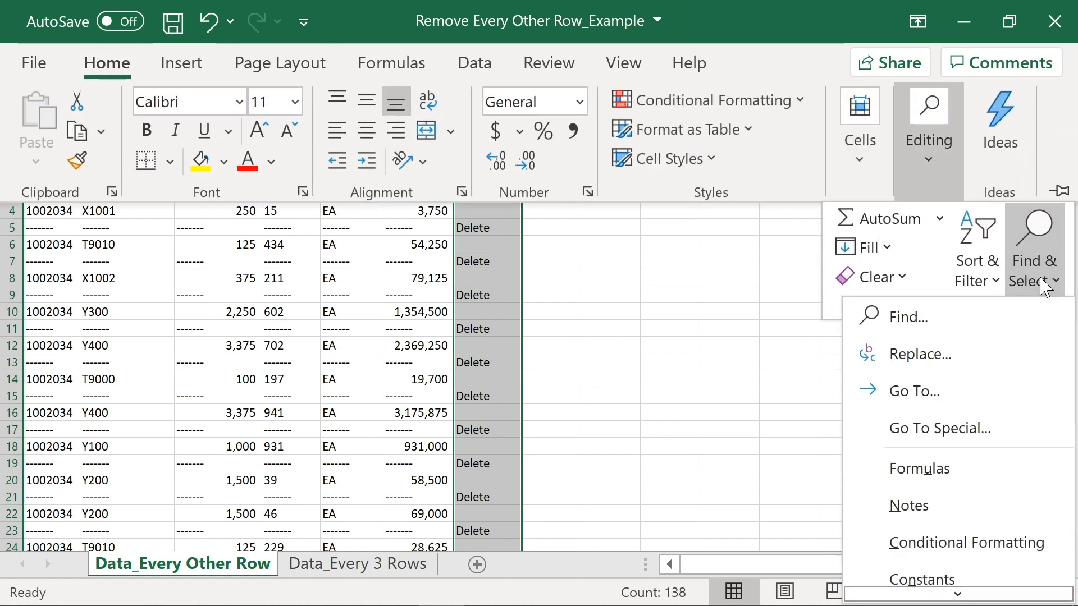
pyautogui.click(975, 438)
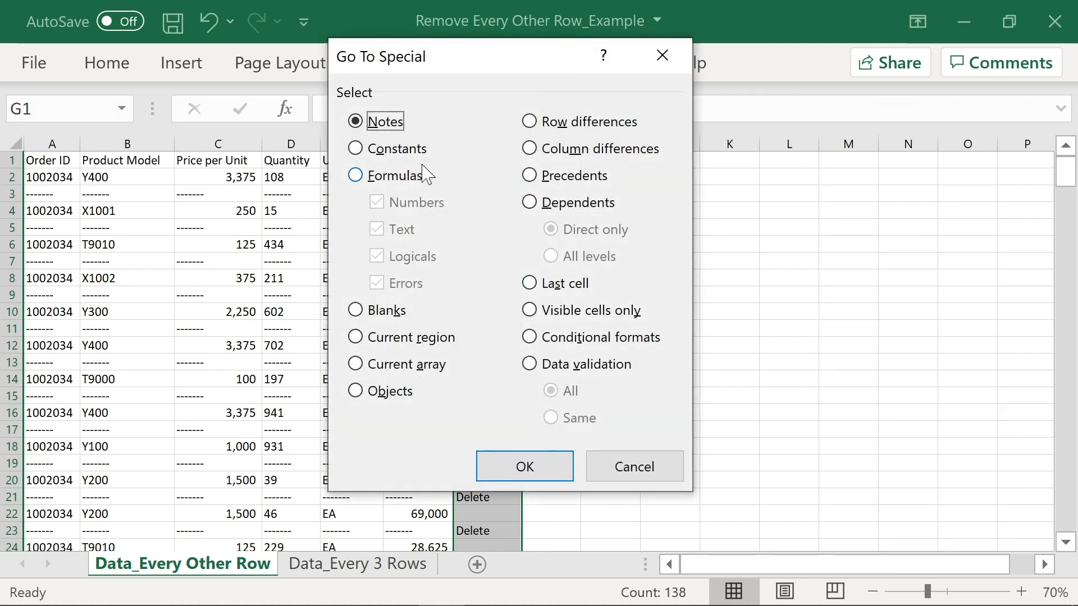
pyautogui.click(356, 149)
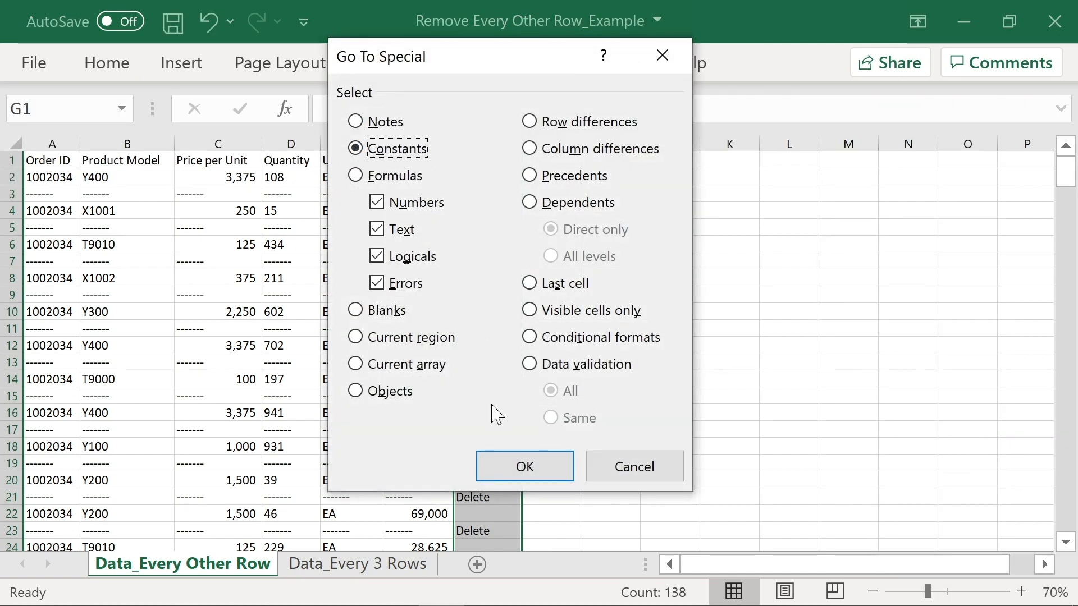
pyautogui.click(512, 473)
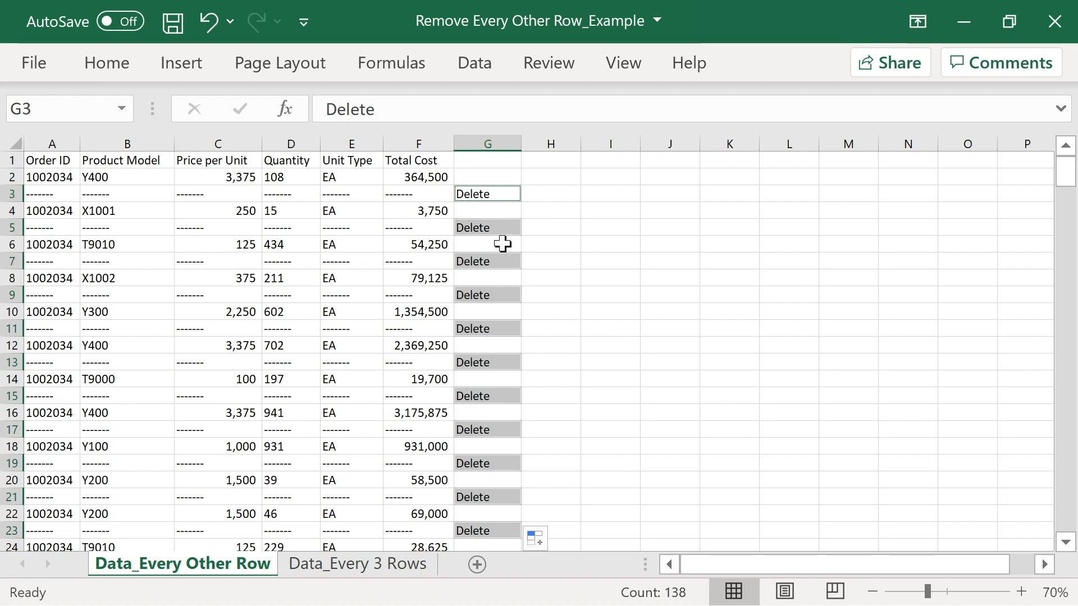
# - Delete the sheet rows of the selected marker cells, check the remaining data and clear the selection
pyautogui.click(117, 73)
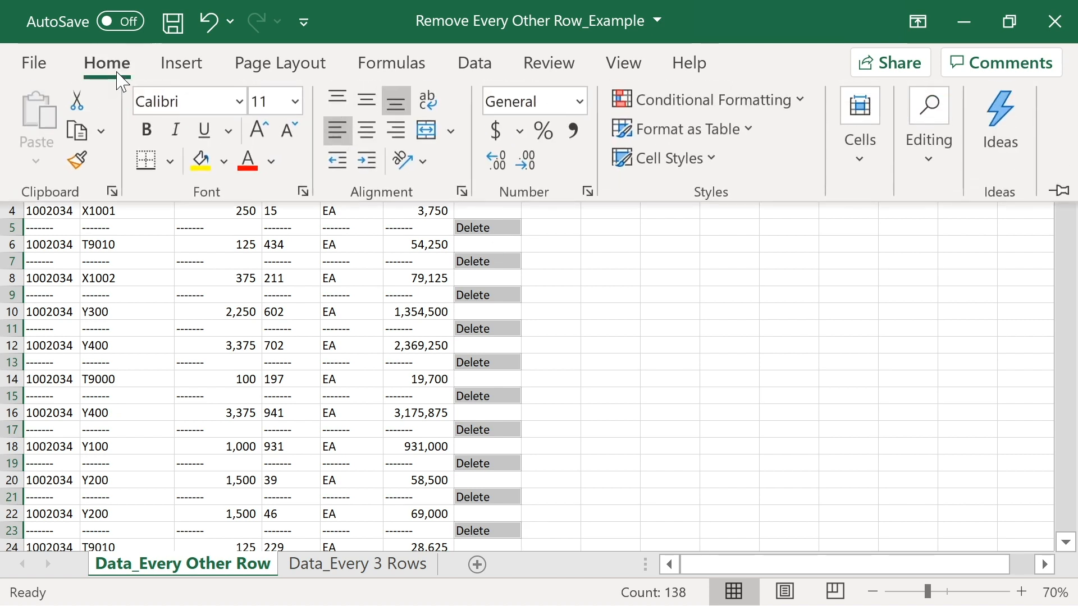
pyautogui.click(855, 177)
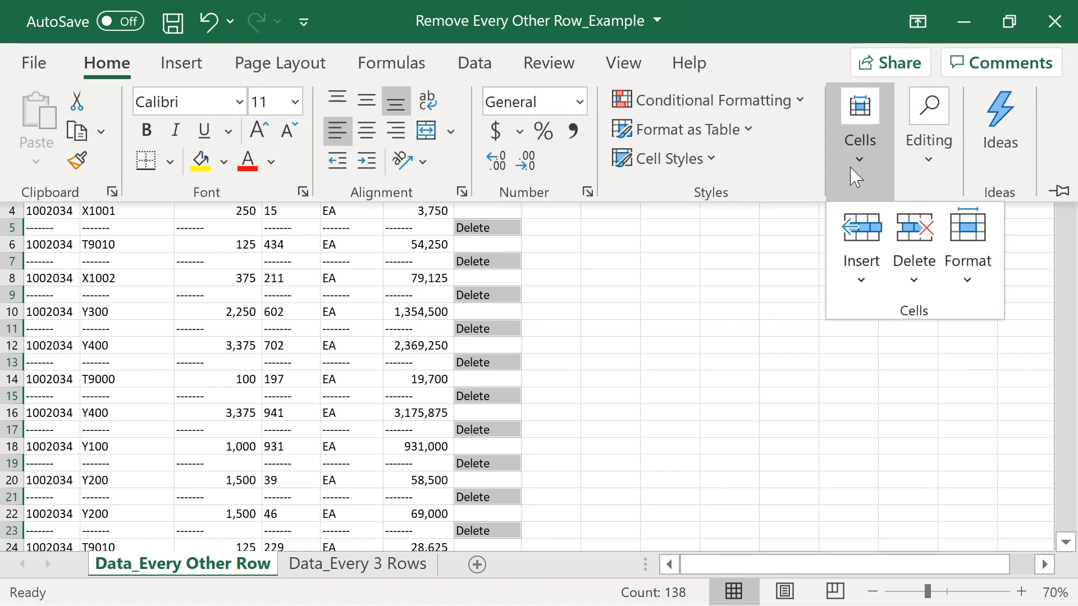
pyautogui.click(914, 272)
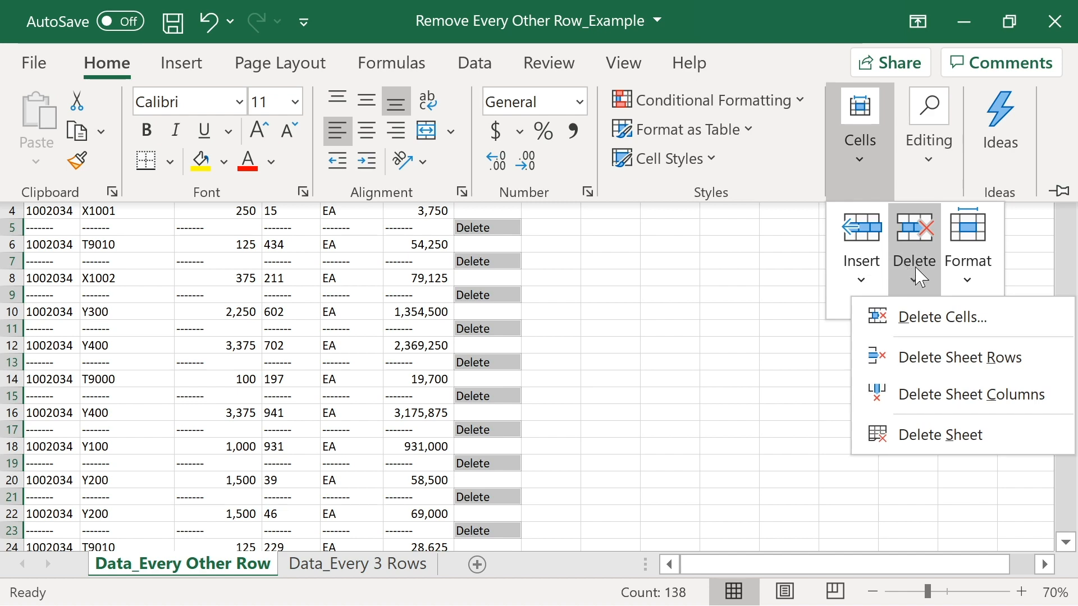
pyautogui.click(909, 357)
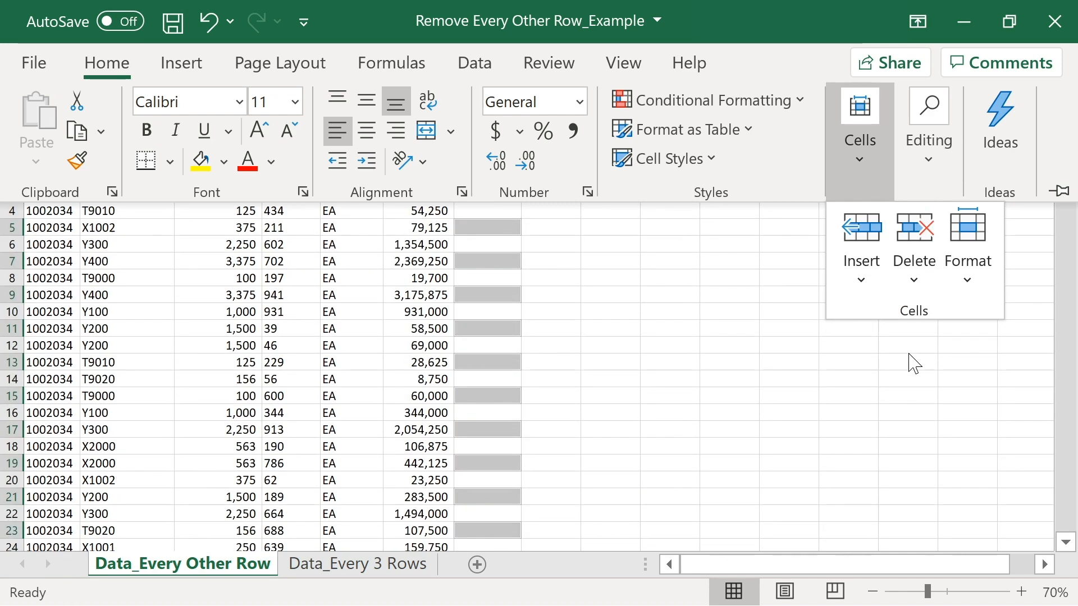
pyautogui.click(585, 280)
pyautogui.click(585, 279)
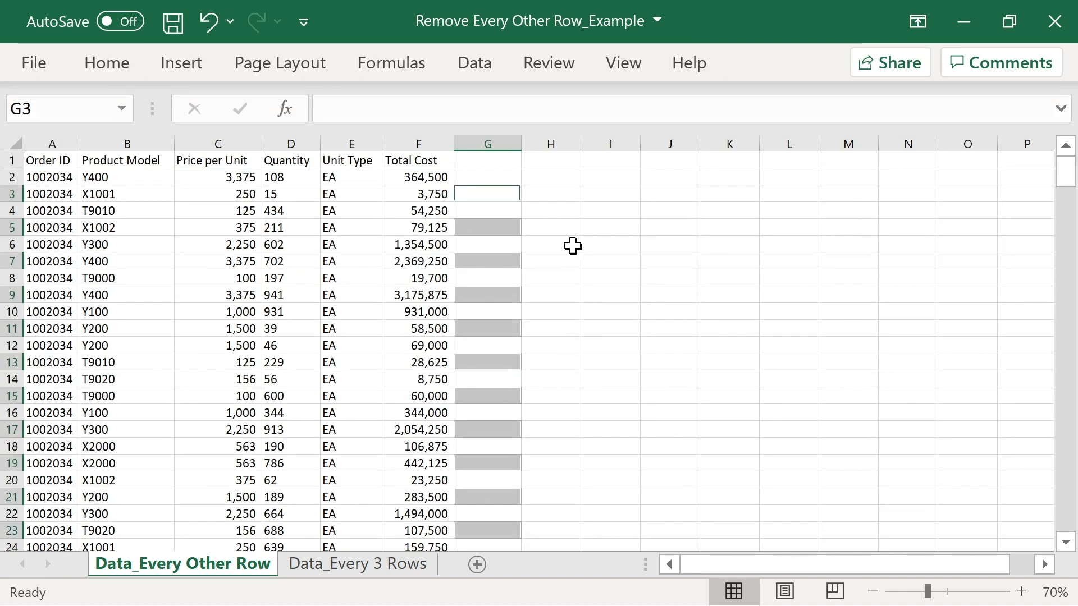
pyautogui.scroll(-18, 524, 369)
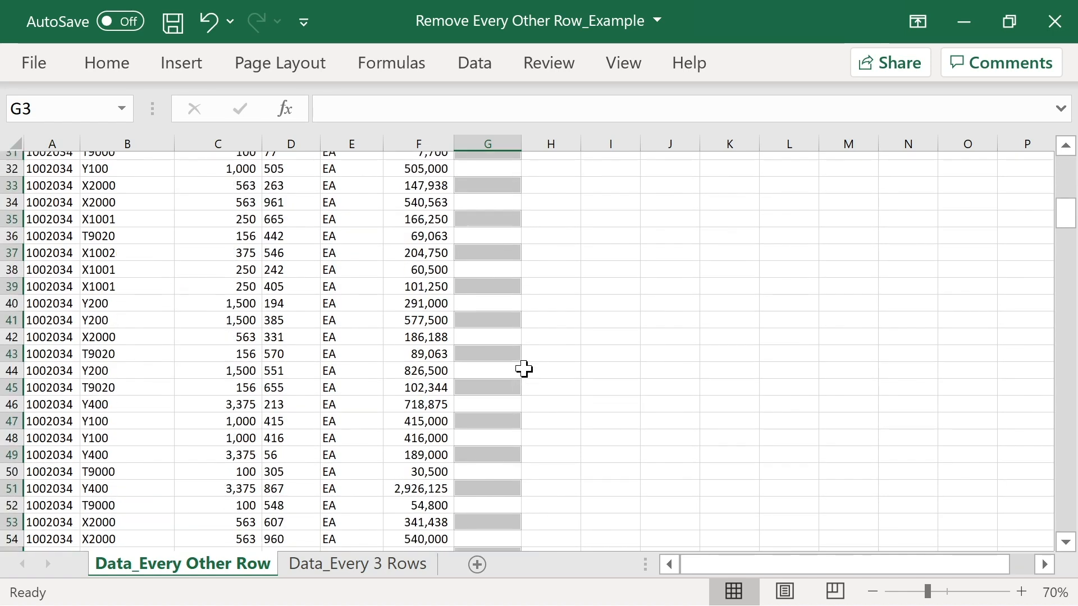
pyautogui.scroll(-5, 523, 369)
pyautogui.click(528, 361)
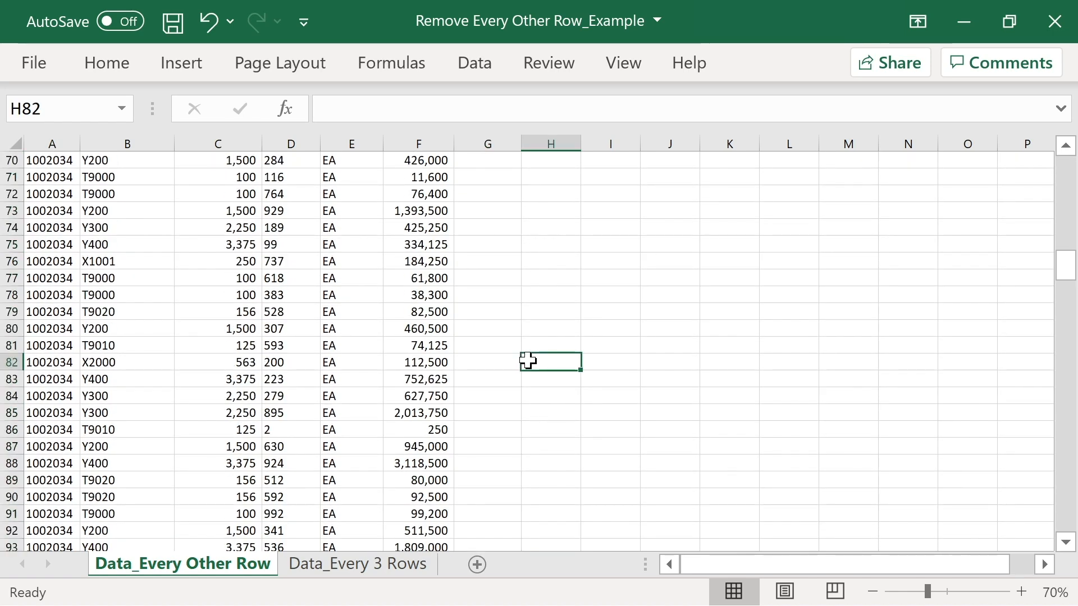
# - Undo the last row deletion on the Data_Every Other Row sheet
pyautogui.hotkey('ctrl', 'z')
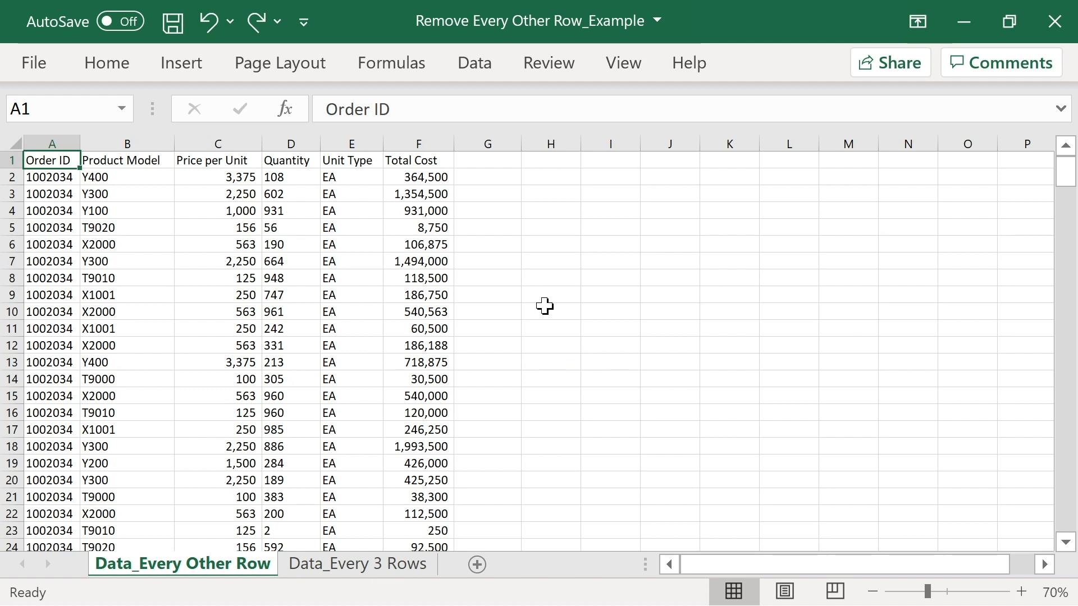
pyautogui.click(500, 141)
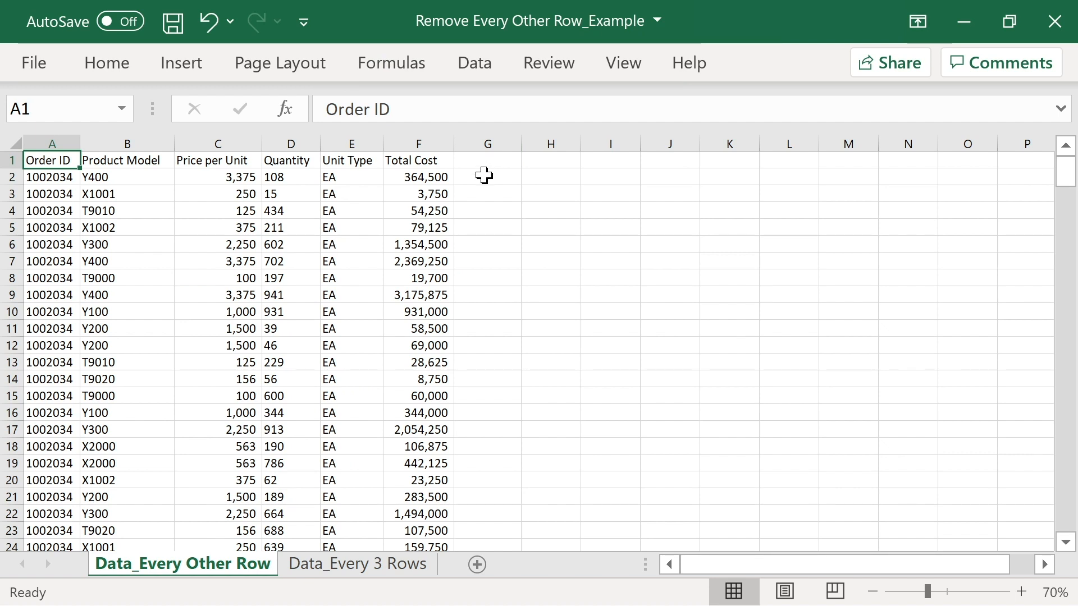
# - On the Data_Every 3 Rows sheet, enter delete in G4 beside the first dashed row and fill the G2:G4 pattern down column G
pyautogui.click(356, 568)
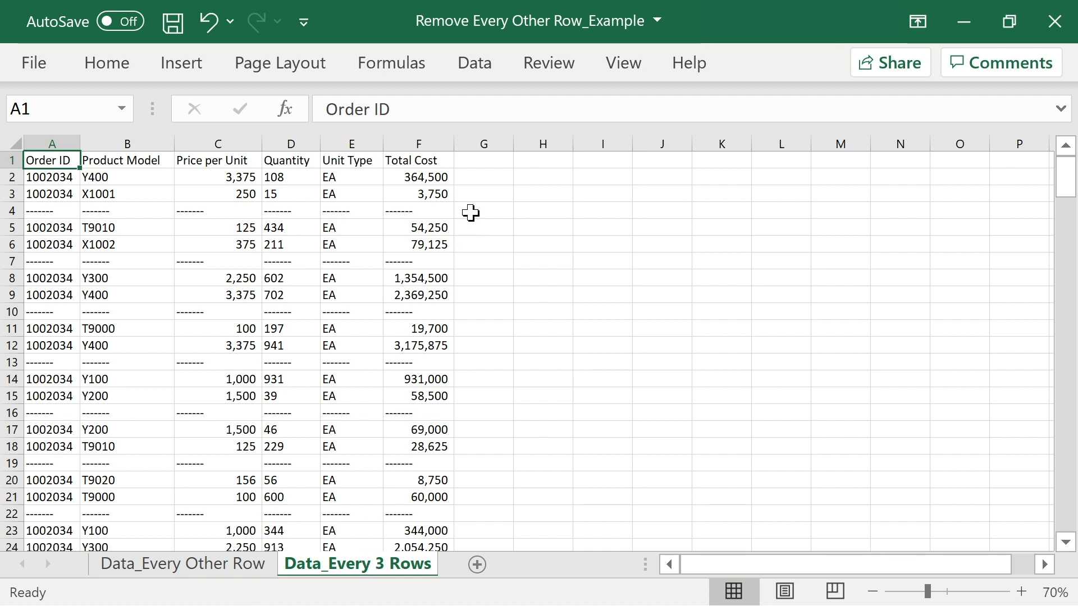
pyautogui.moveTo(435, 175); pyautogui.dragTo(436, 246)
pyautogui.click(432, 209)
pyautogui.click(432, 260)
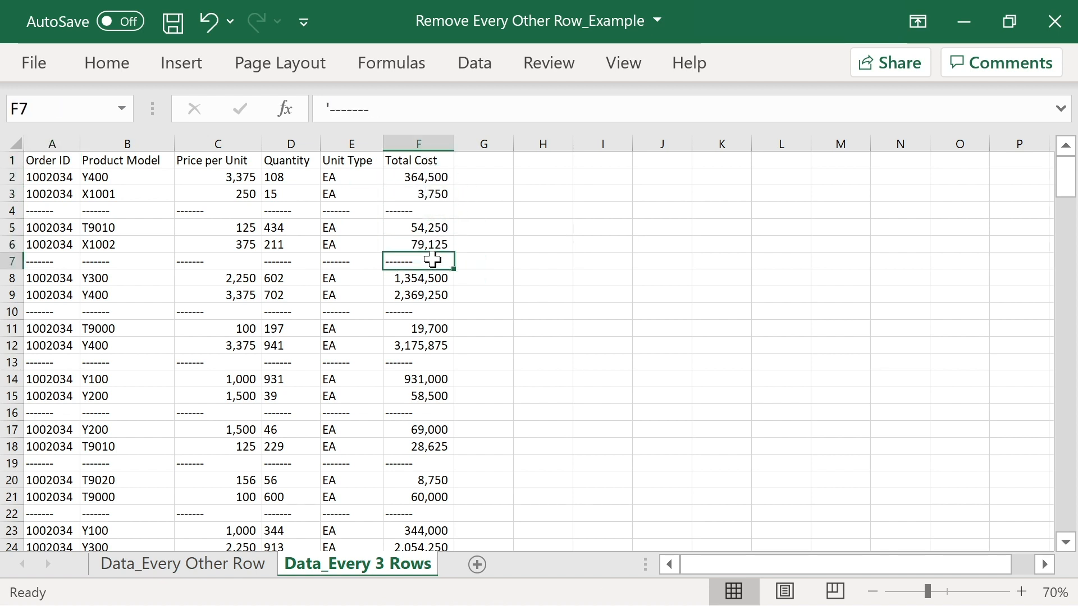
pyautogui.click(487, 213)
pyautogui.write('delete')
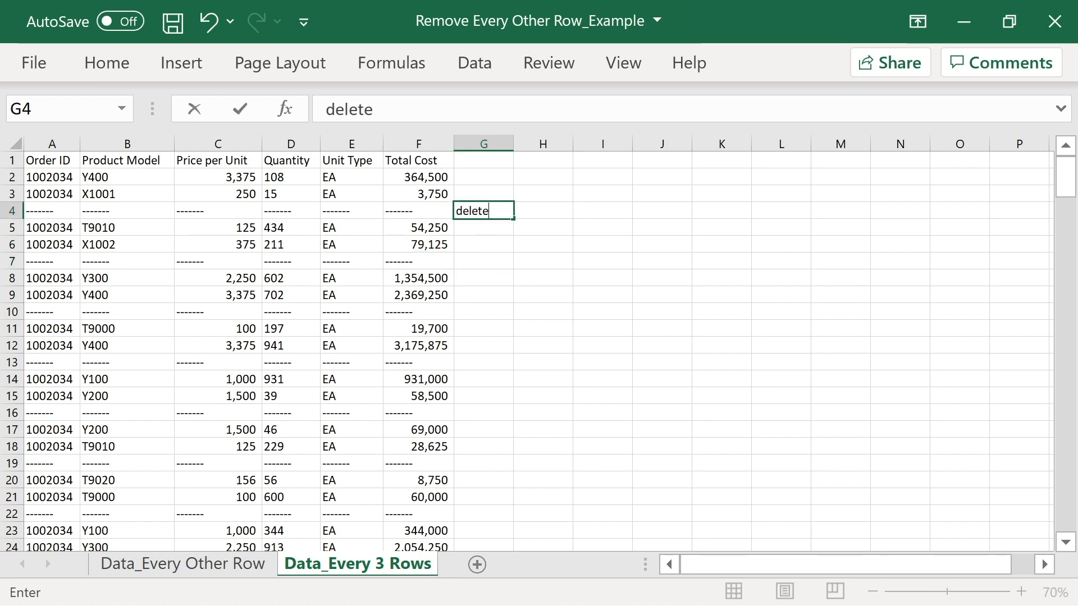
pyautogui.press('Return')
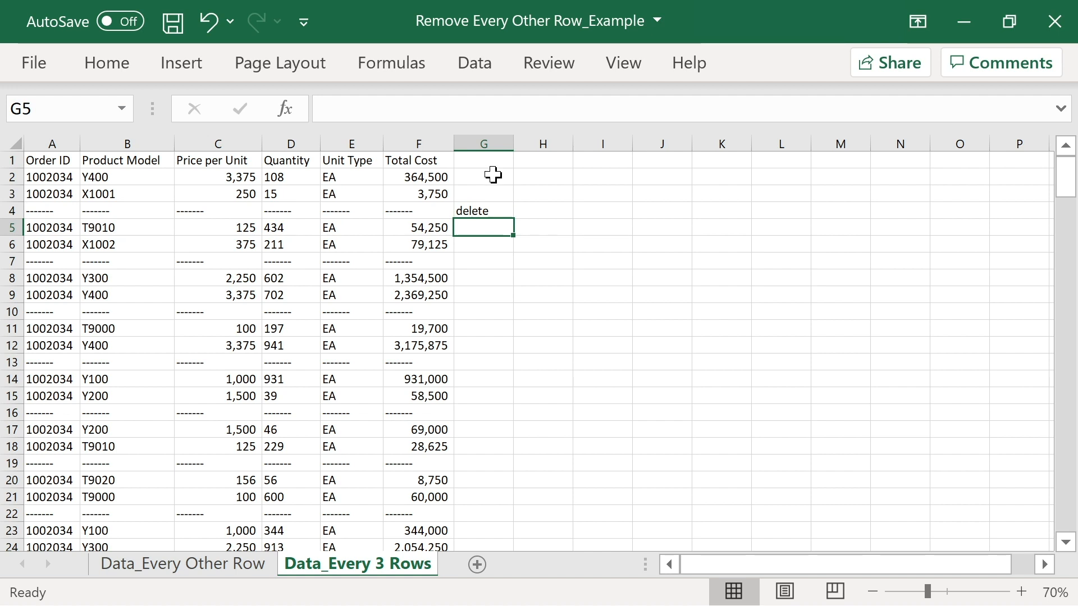
pyautogui.moveTo(492, 175); pyautogui.dragTo(493, 212)
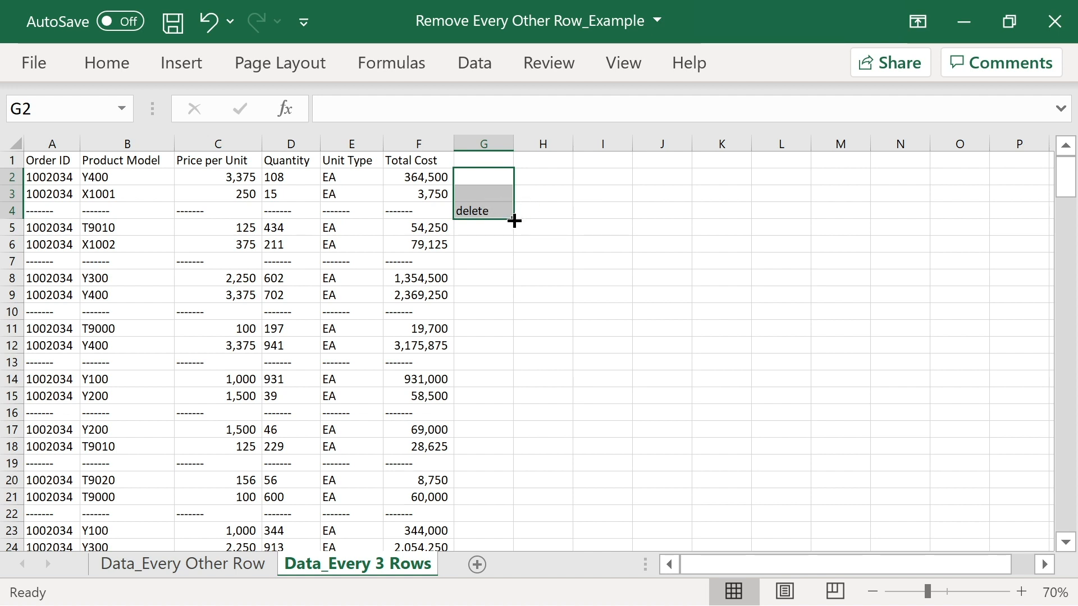
pyautogui.doubleClick(515, 220)
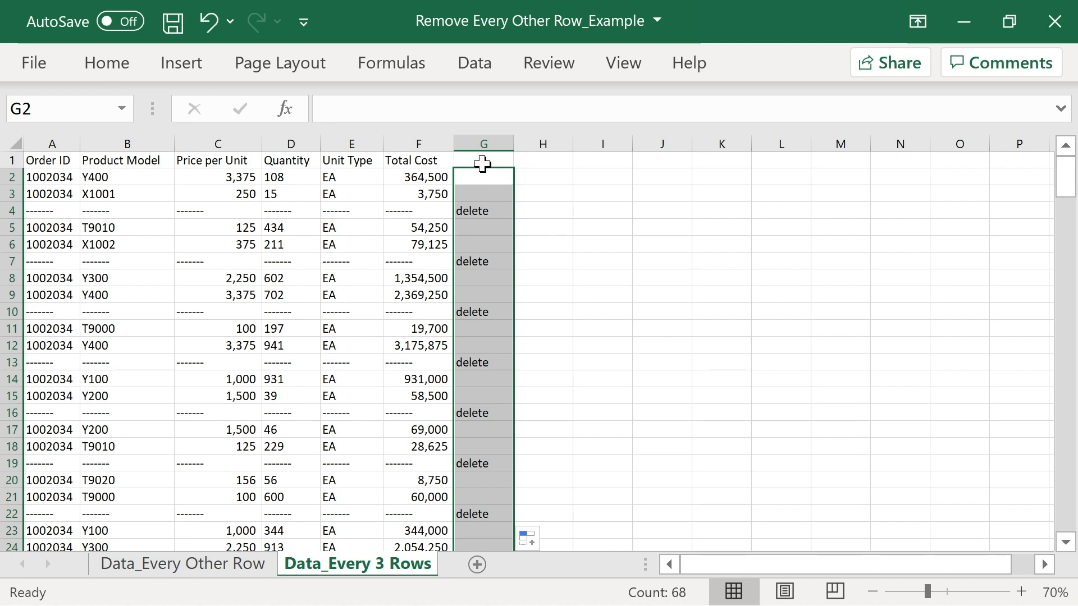
# - Select only the delete marker cells in column G using Go To Special with the Constants option
pyautogui.click(479, 137)
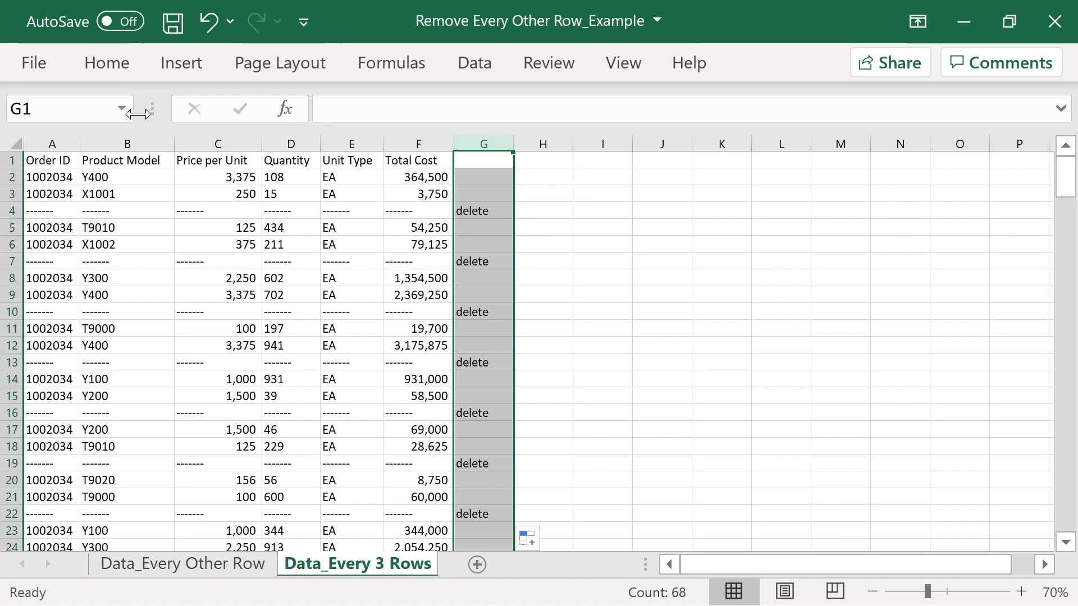
pyautogui.click(106, 63)
pyautogui.click(932, 157)
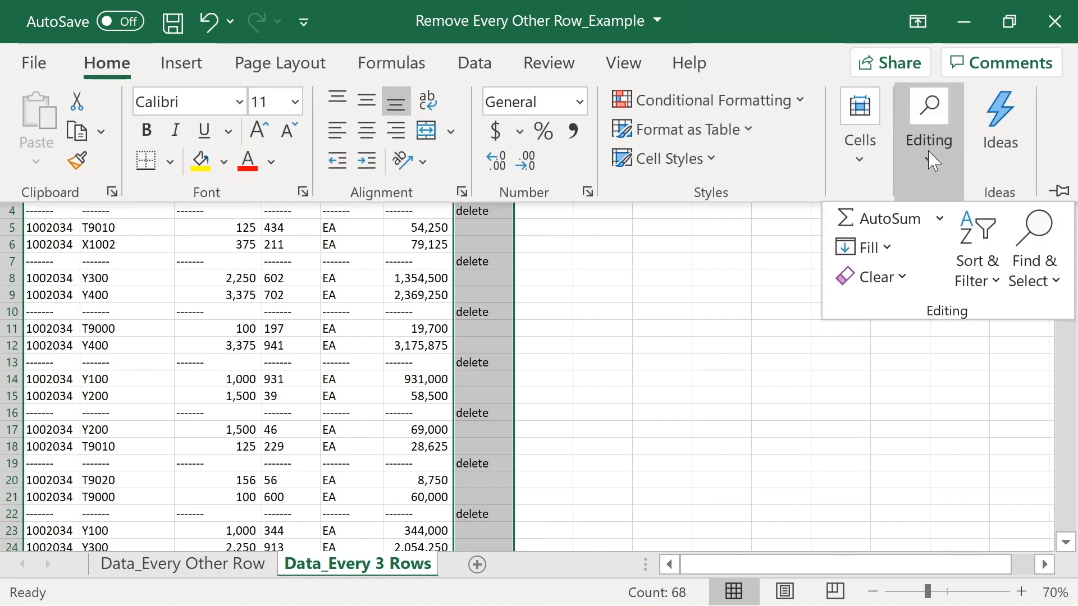
pyautogui.click(1038, 281)
pyautogui.click(967, 428)
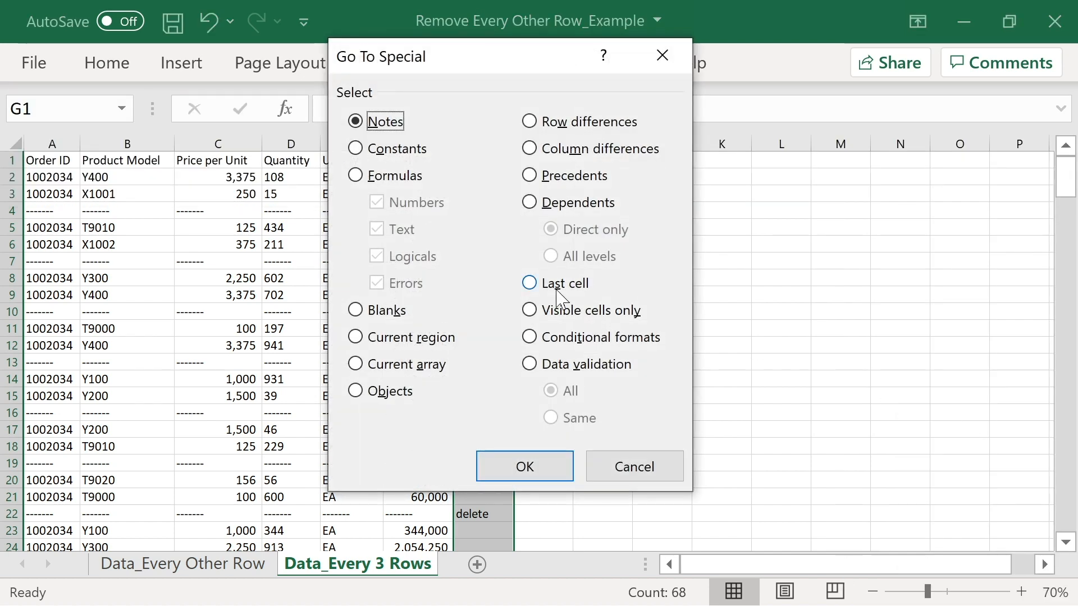
pyautogui.click(396, 149)
pyautogui.click(540, 472)
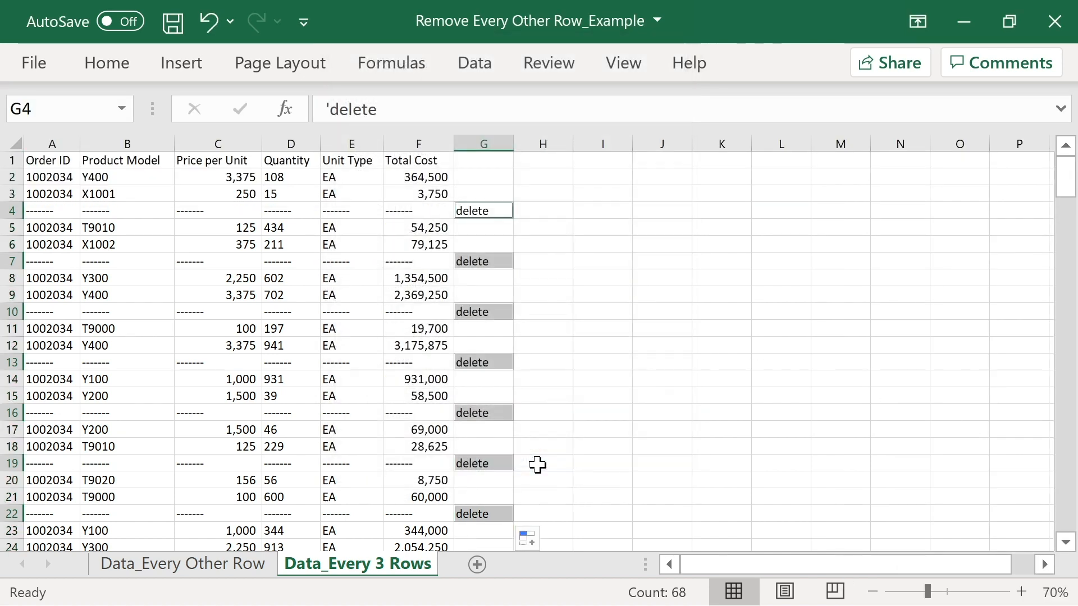
# - Delete the sheet rows of the selected marker cells and return to cell A1
pyautogui.click(104, 66)
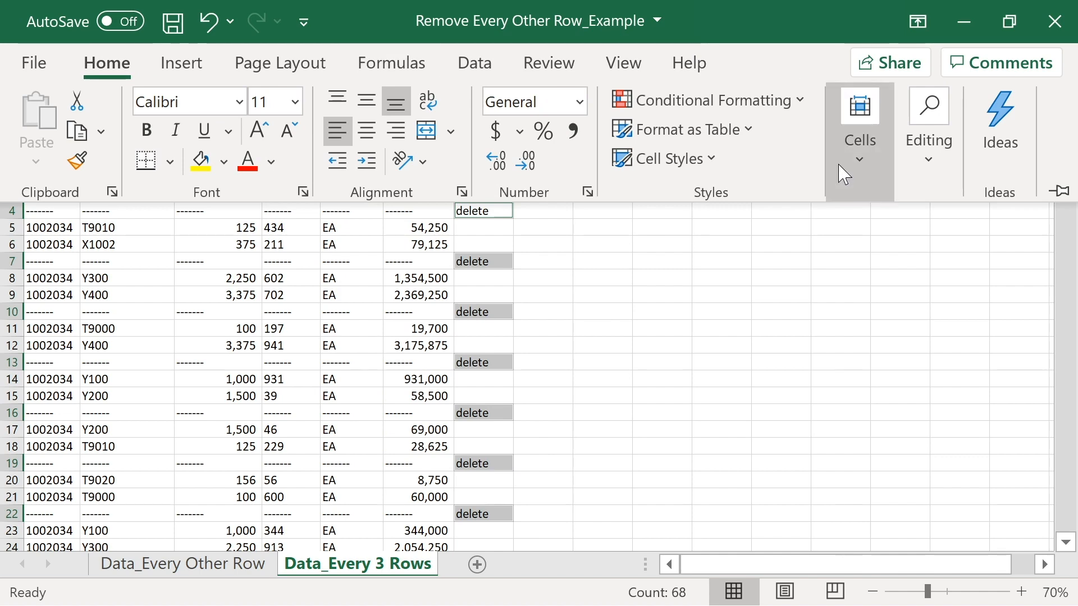
pyautogui.click(860, 132)
pyautogui.click(932, 281)
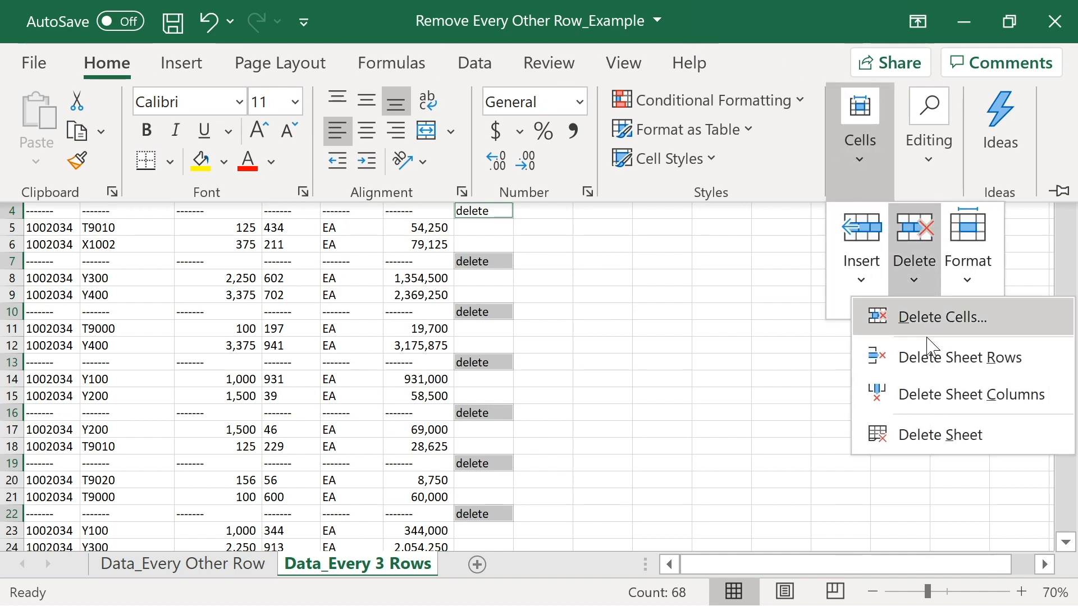
pyautogui.click(927, 358)
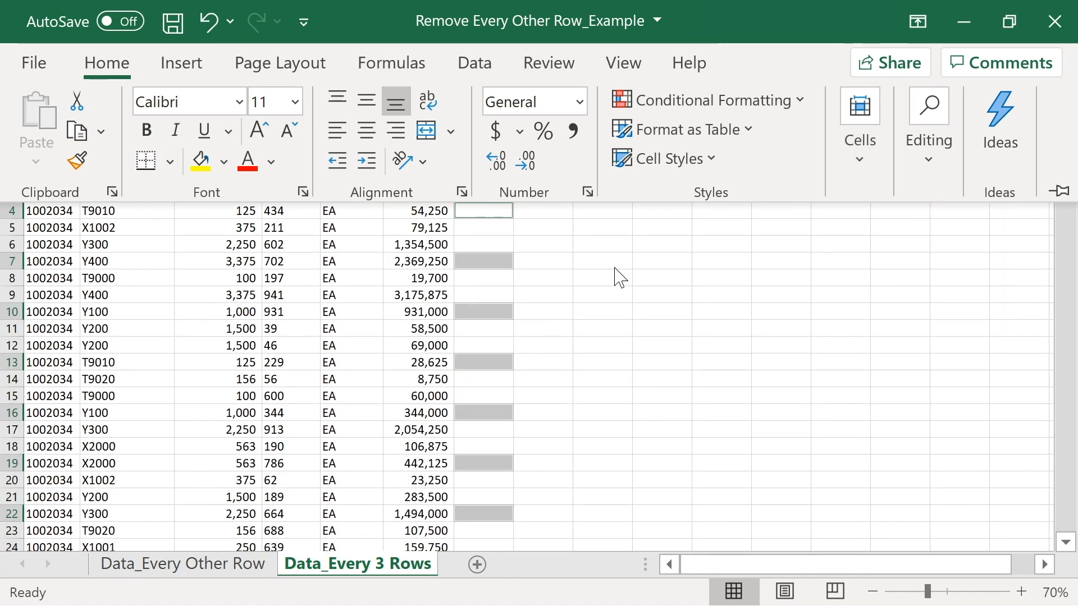
pyautogui.press('Escape')
pyautogui.hotkey('ctrl', 'Home')
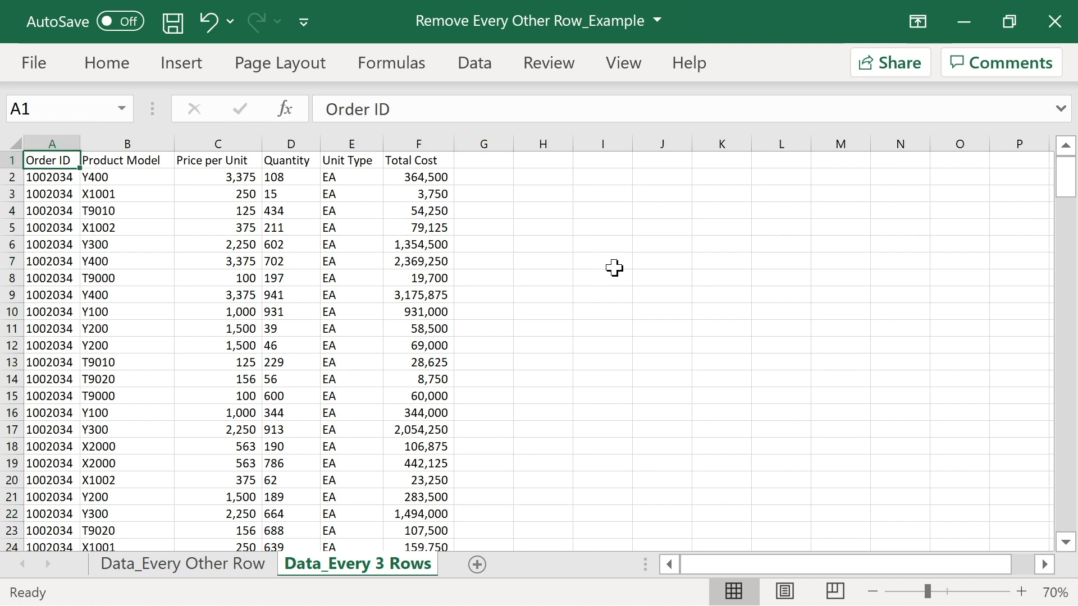
# - On the Data_Every Other Row sheet, enter delete in G3 and fill the G2:G3 pattern down column G along the table
pyautogui.hotkey('ctrl', 'pageup')
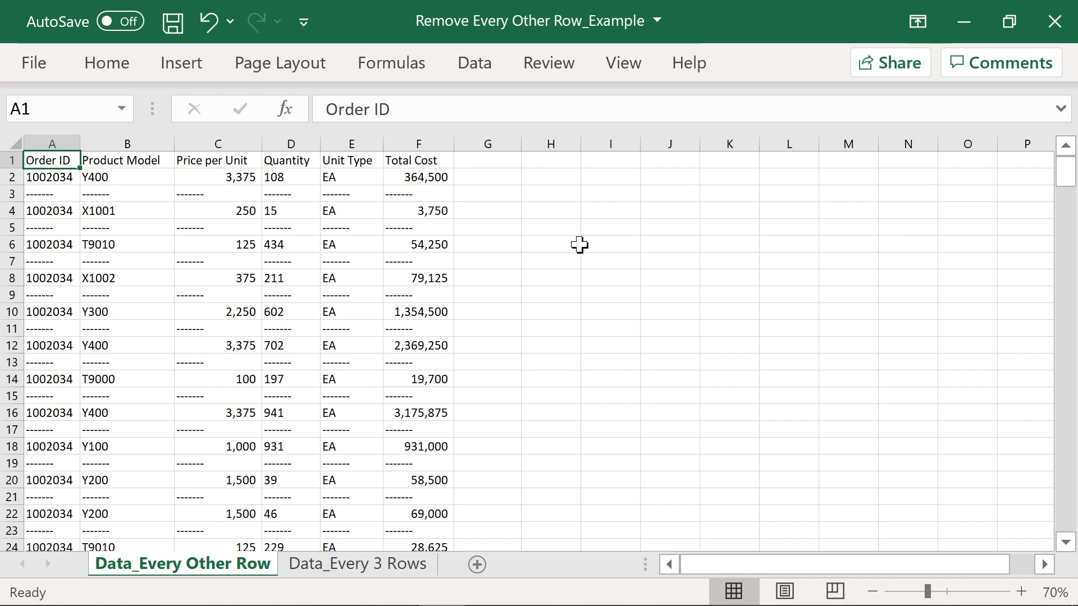
pyautogui.click(490, 194)
pyautogui.write('delete')
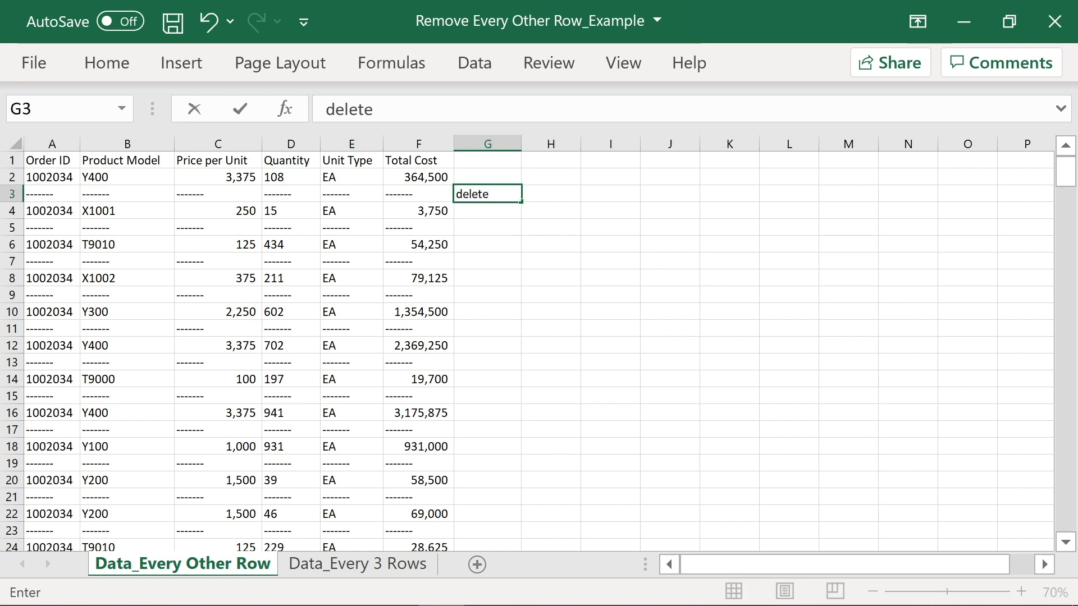
pyautogui.press('Return')
pyautogui.click(492, 193)
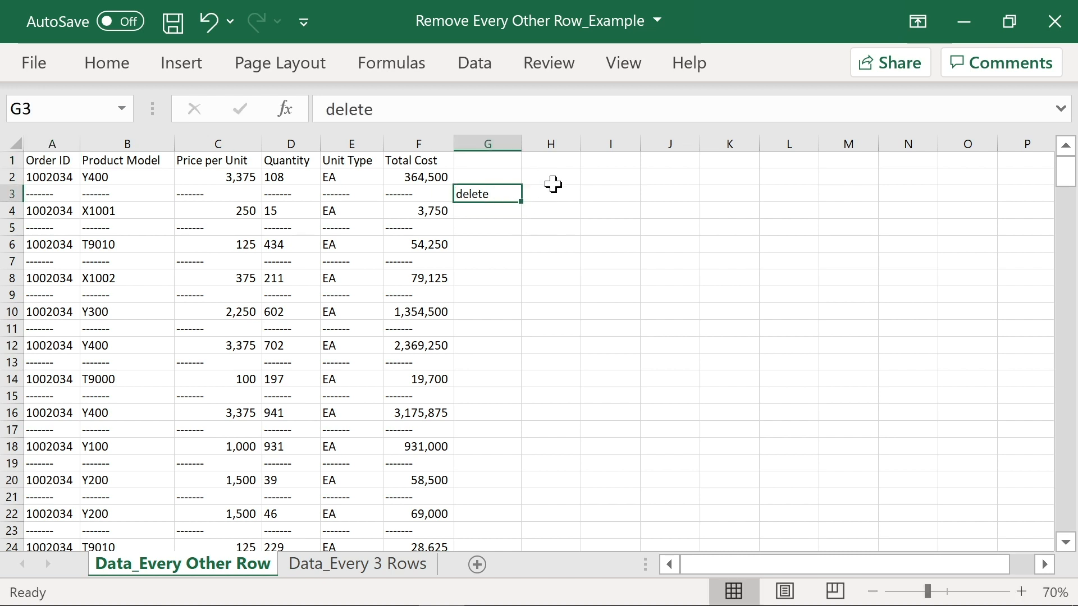
pyautogui.moveTo(497, 193); pyautogui.dragTo(493, 173)
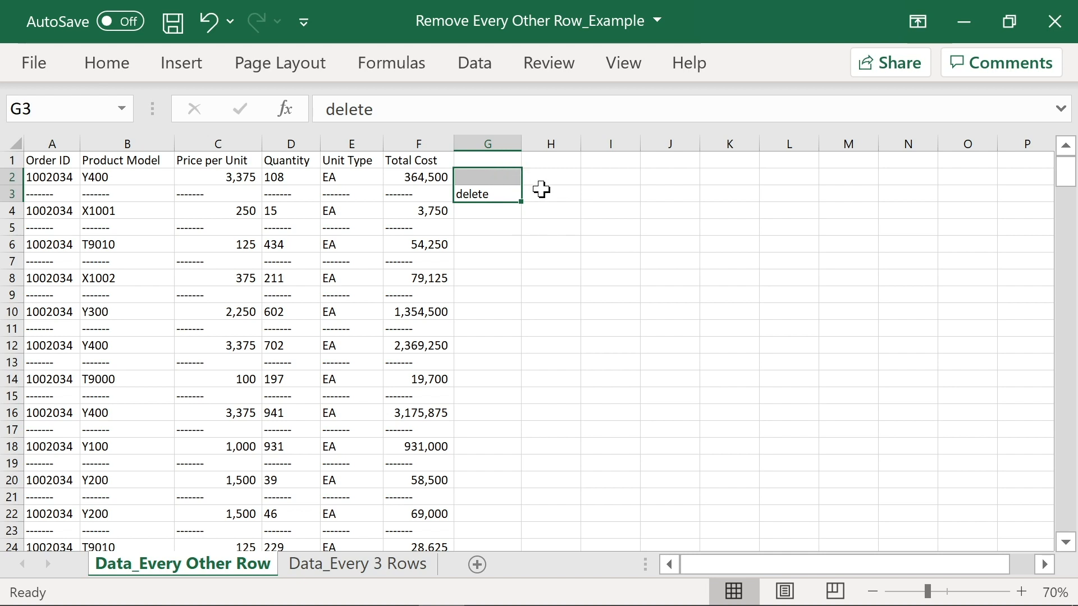
pyautogui.doubleClick(521, 204)
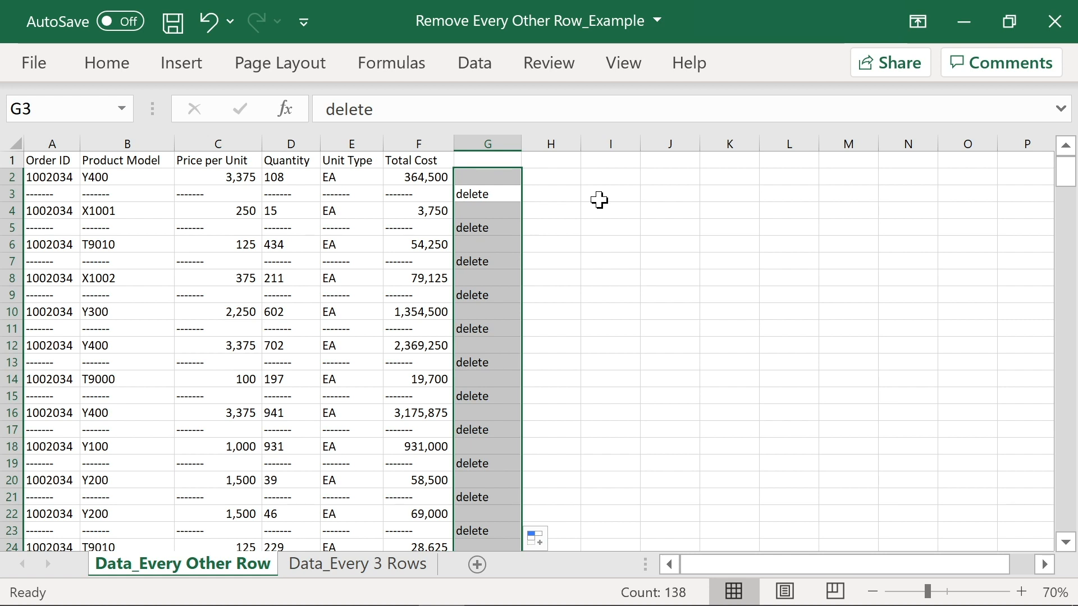
# - Narrow the filled column G range to its delete marker cells using Go To Special with Constants
pyautogui.press('alt')
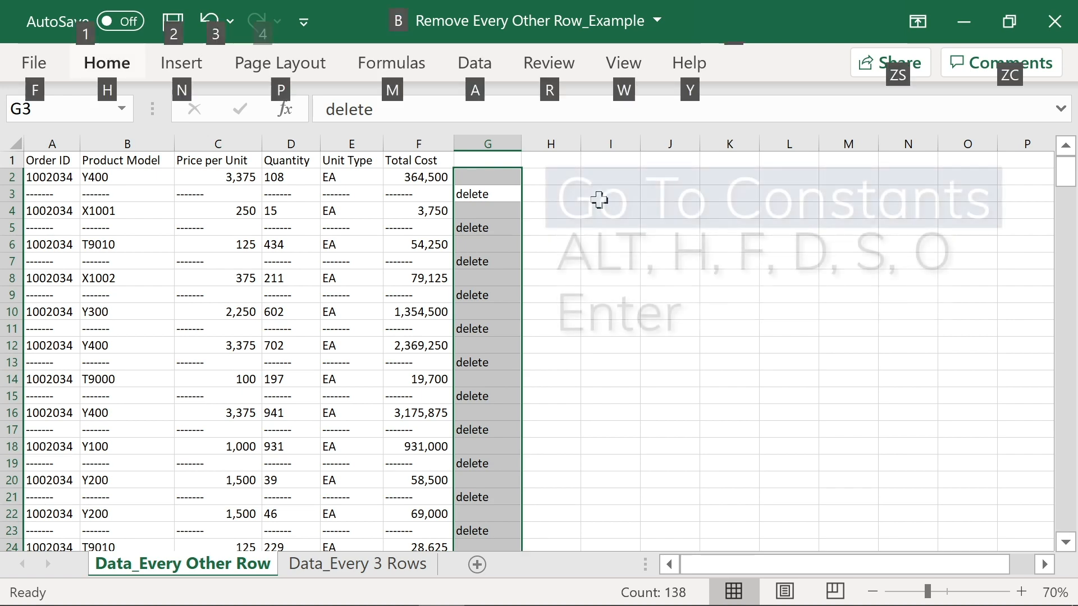
pyautogui.press('h')
pyautogui.press('f')
pyautogui.press('d')
pyautogui.press('s')
pyautogui.press('o')
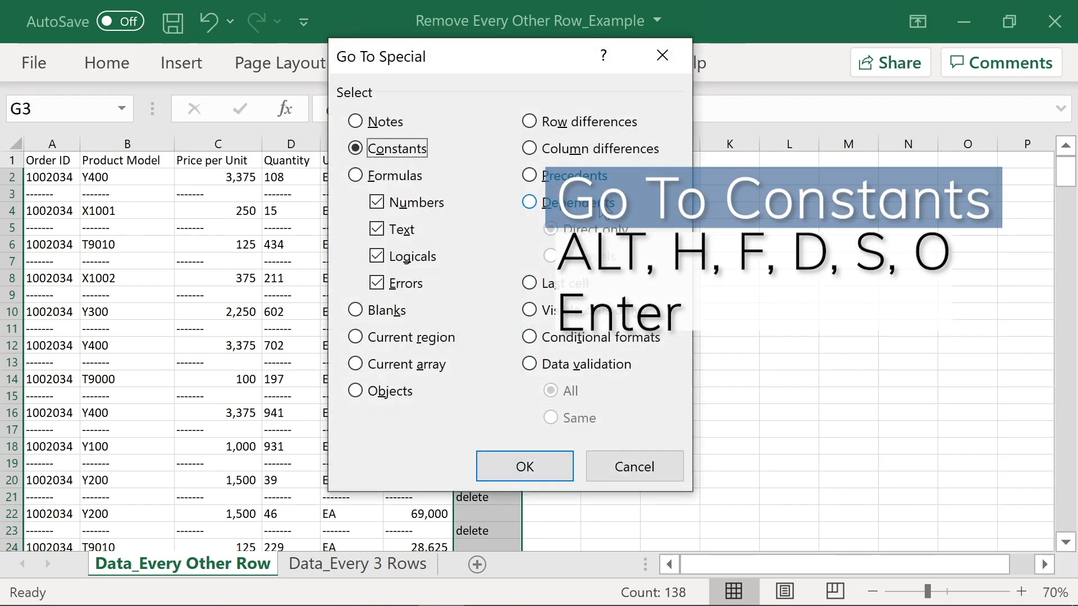
pyautogui.press('Return')
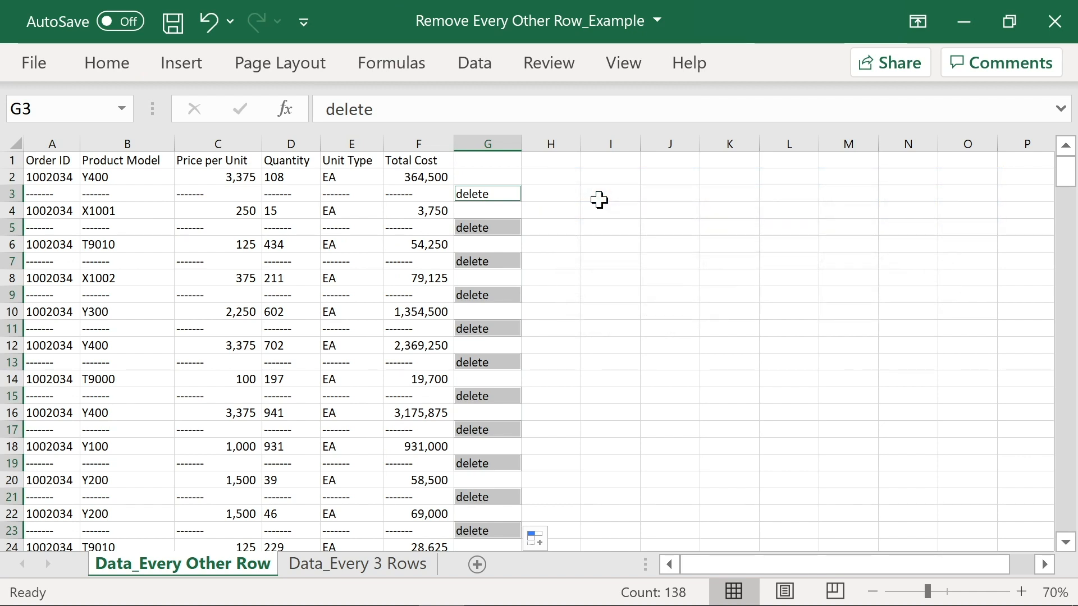
# - Delete the sheet rows of the marker cells on the Data_Every Other Row sheet and go back to cell A1
pyautogui.press('alt')
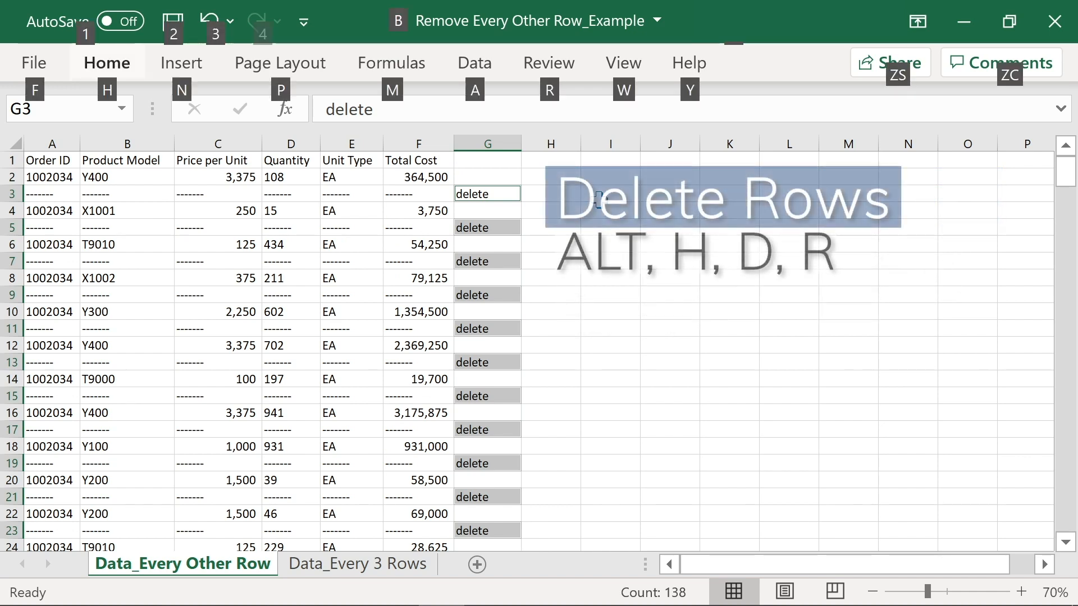
pyautogui.press('h')
pyautogui.press('d')
pyautogui.press('r')
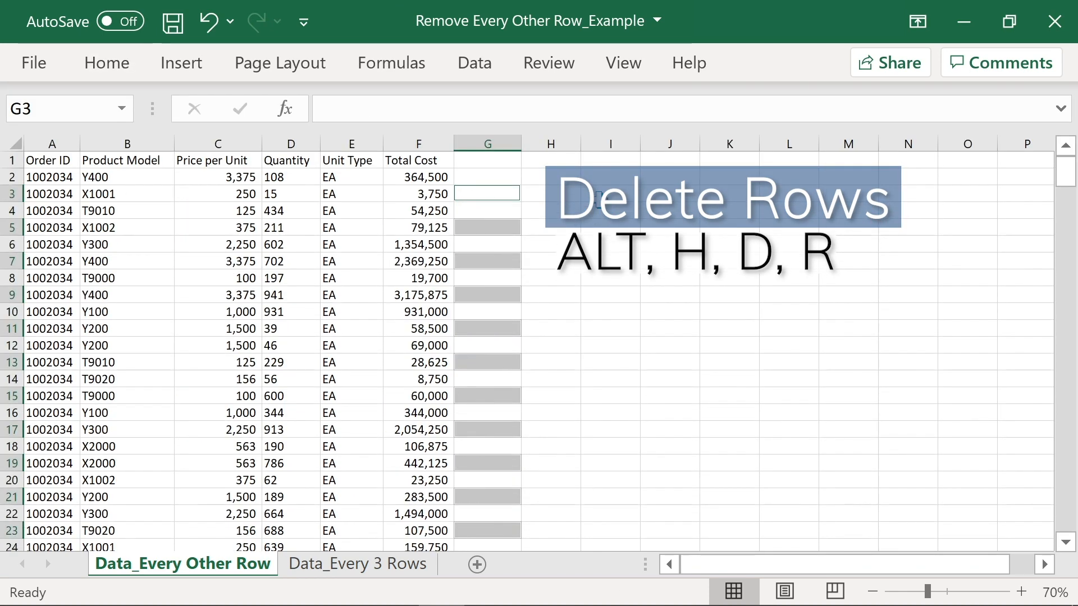
pyautogui.hotkey('ctrl', 'Home')
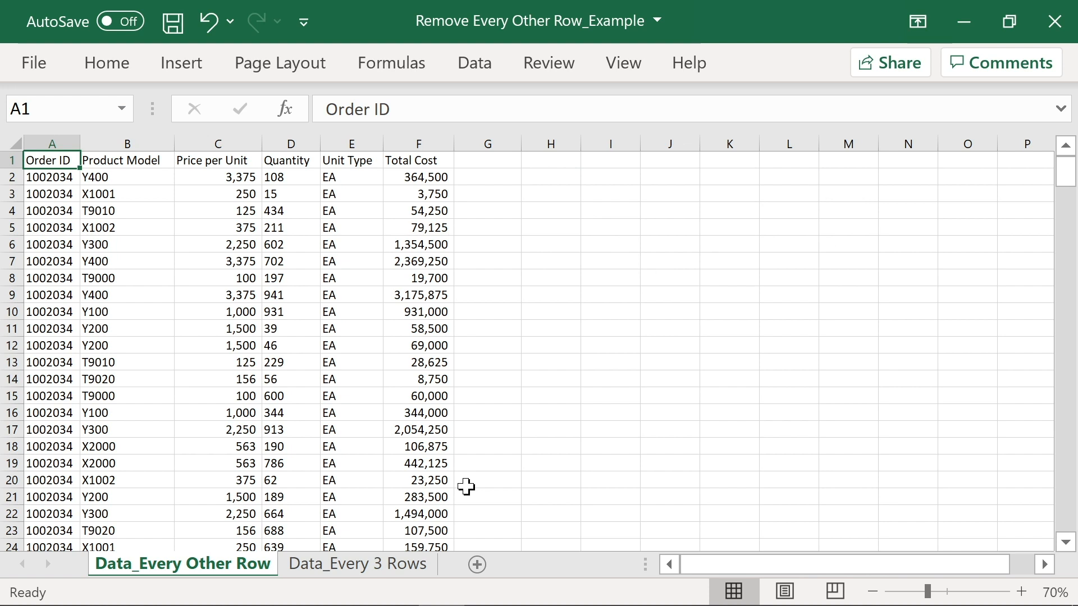
# - On the Data_Every 3 Rows sheet, mark every third row by filling G2:G4 down with delete in G4, delete the marked rows and return to A1
pyautogui.click(412, 569)
pyautogui.write('delete')
pyautogui.hotkey('ctrl', 'Return')
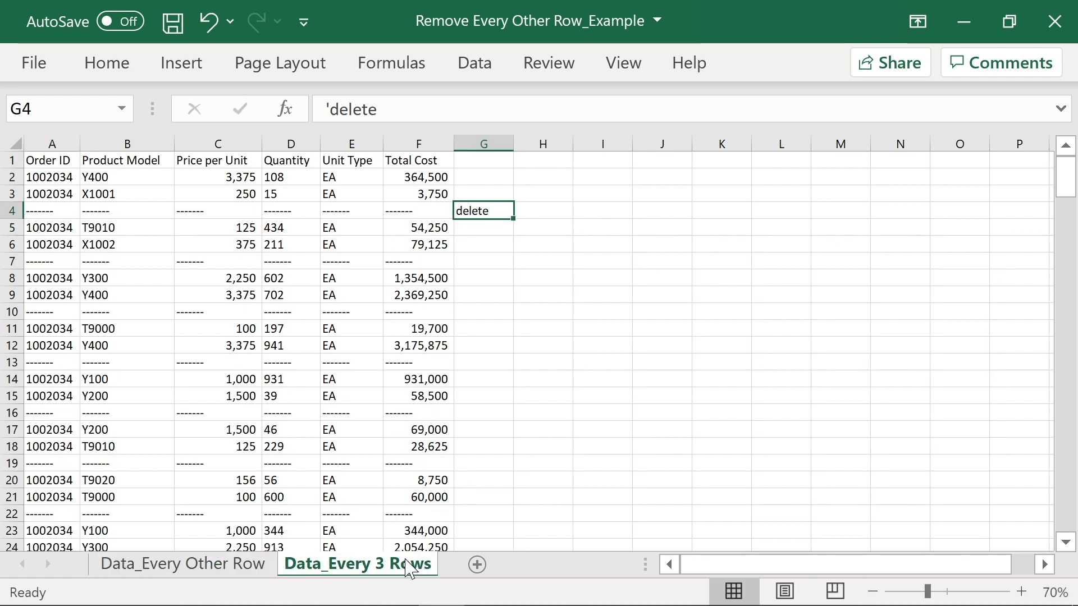
pyautogui.hotkey('shift', 'Up')
pyautogui.hotkey('shift', 'Up')
pyautogui.hotkey('shift', 'Up')
pyautogui.hotkey('shift', 'Down')
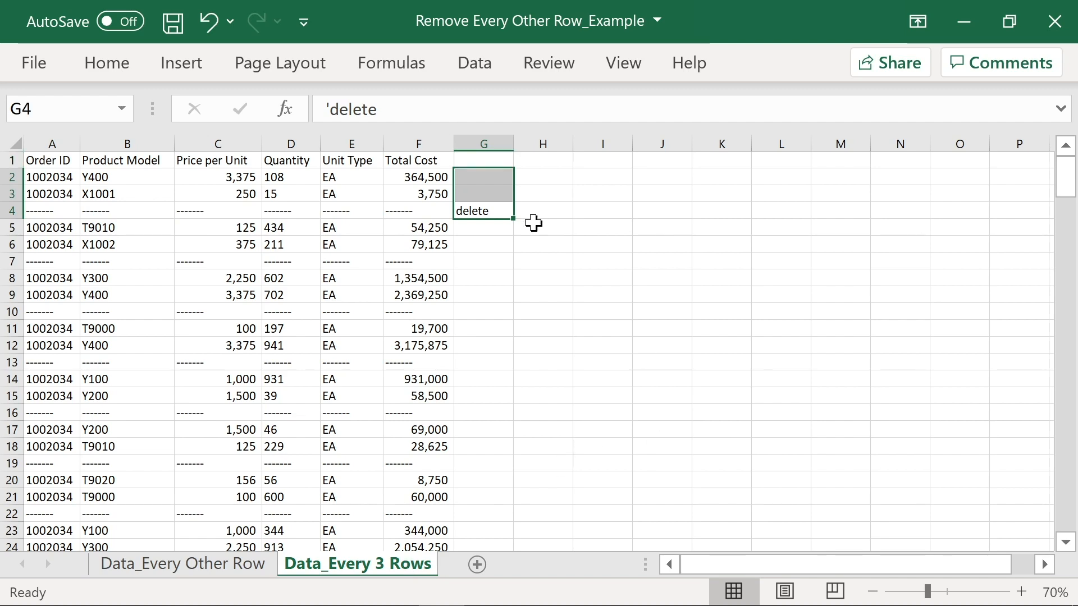
pyautogui.doubleClick(513, 219)
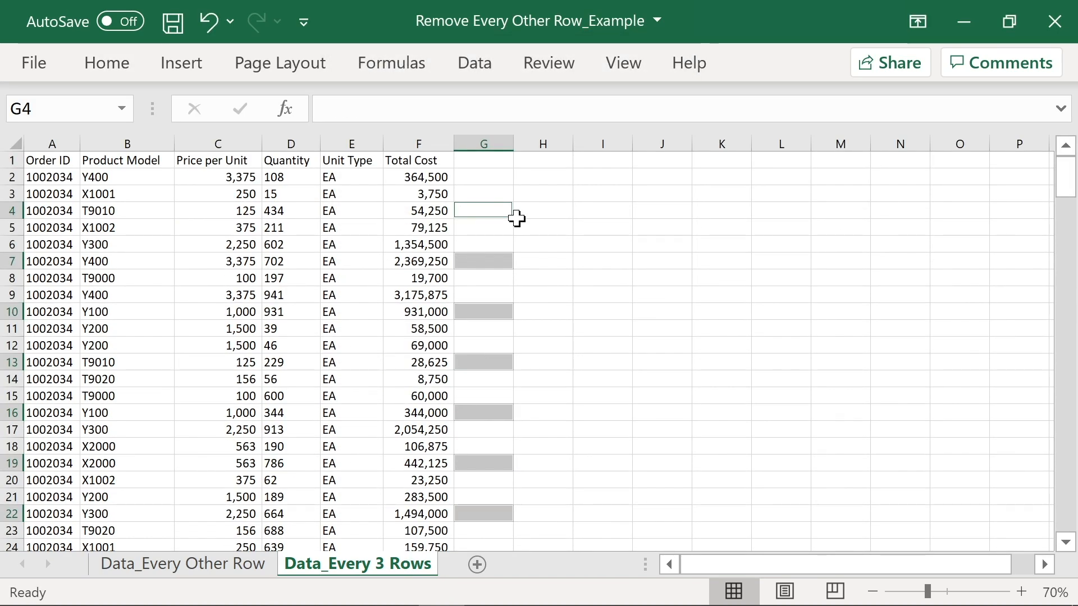
pyautogui.hotkey('ctrl', 'Home')
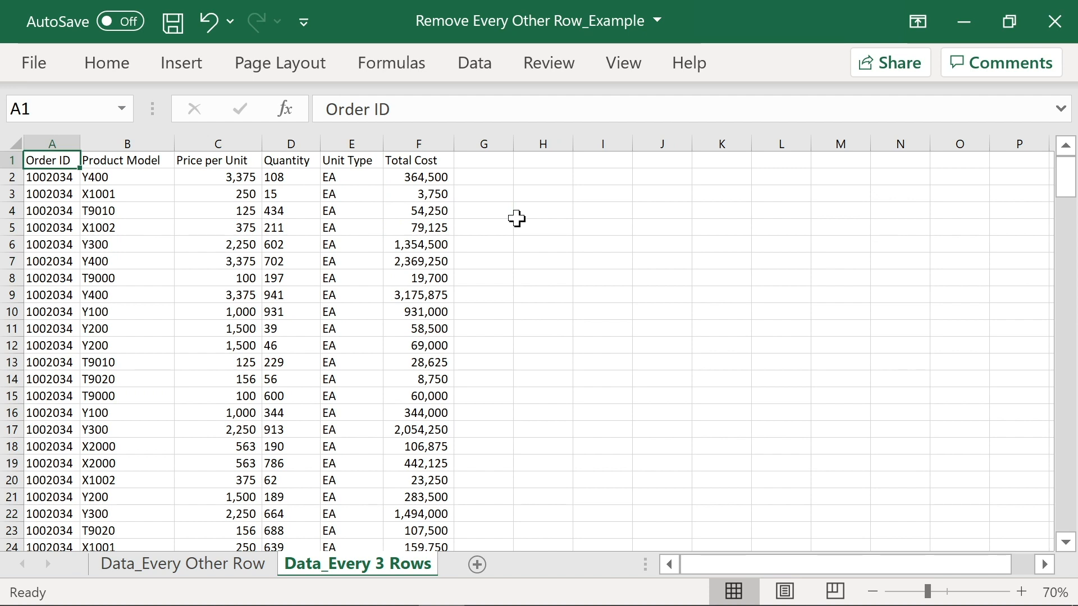